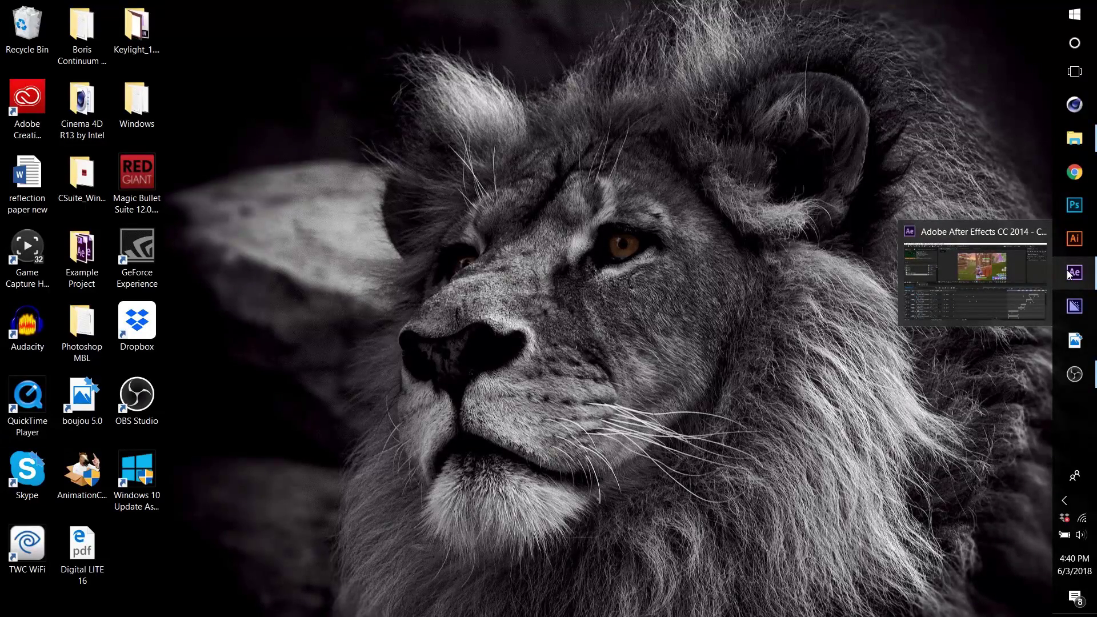
# - Insert Wood.mp4 above the BCC Lens Blur layer, starting at the playhead near 49 s
pyautogui.click(1070, 274)
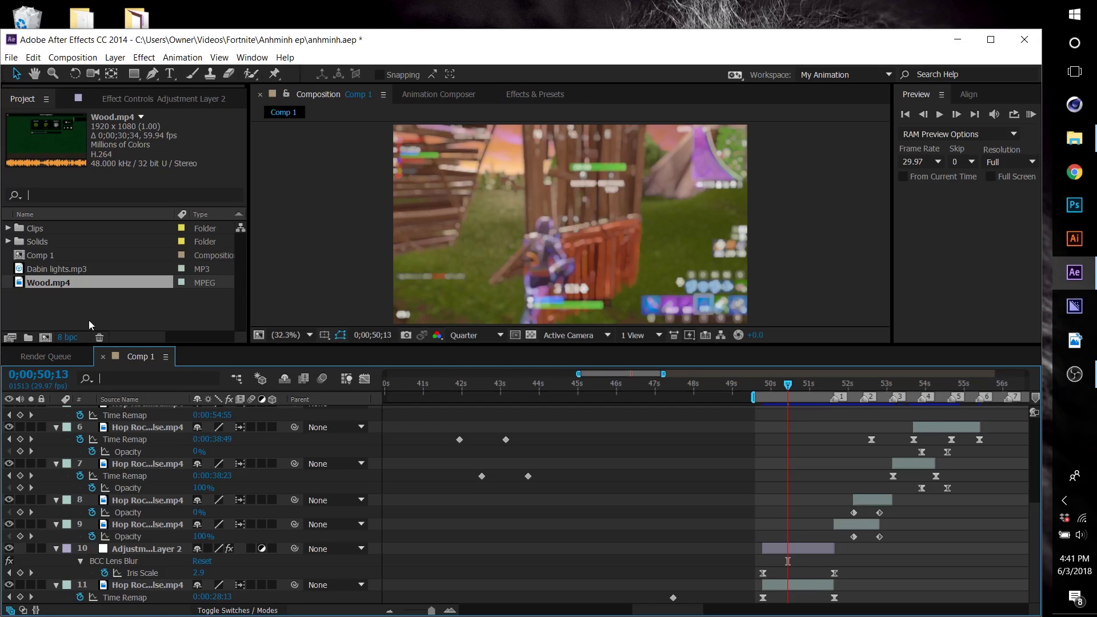
pyautogui.click(41, 283)
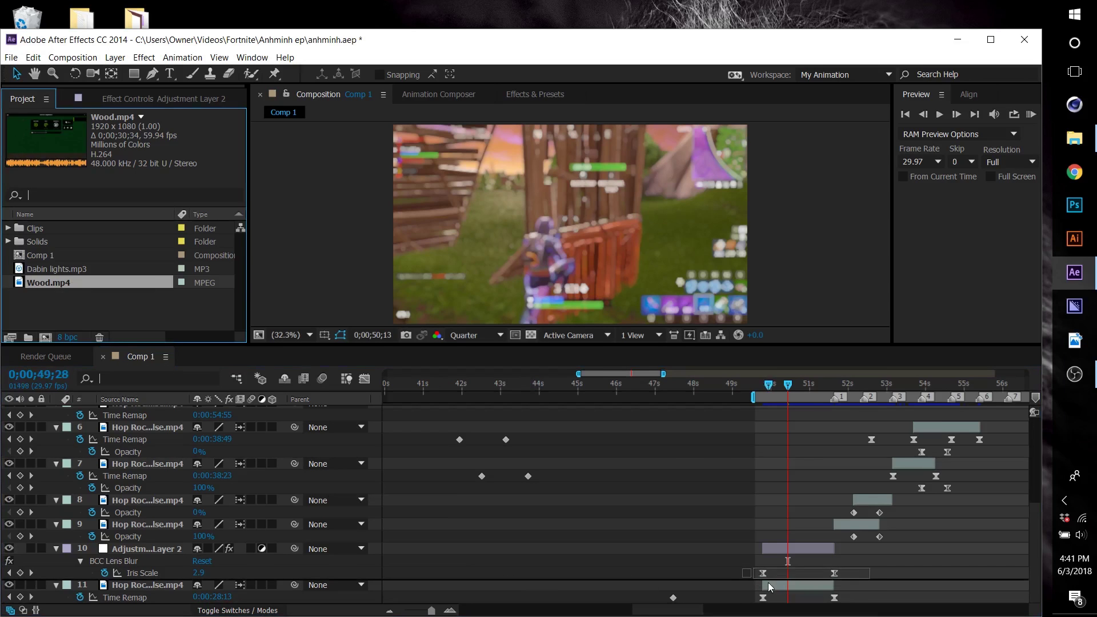
pyautogui.moveTo(867, 563); pyautogui.dragTo(765, 574)
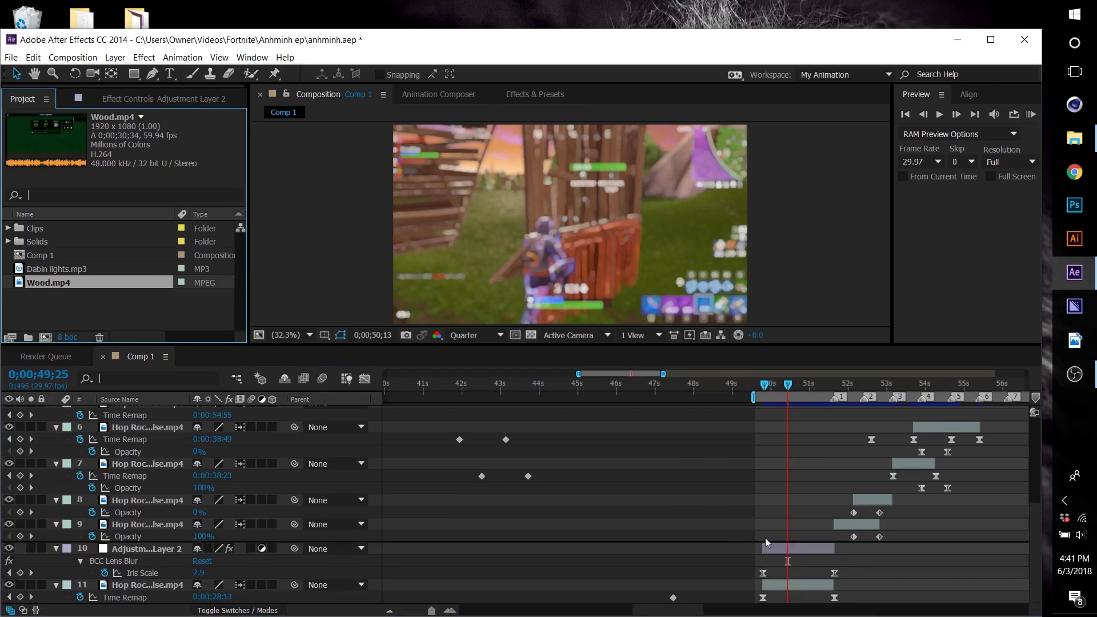
pyautogui.hotkey('ctrl', '/')
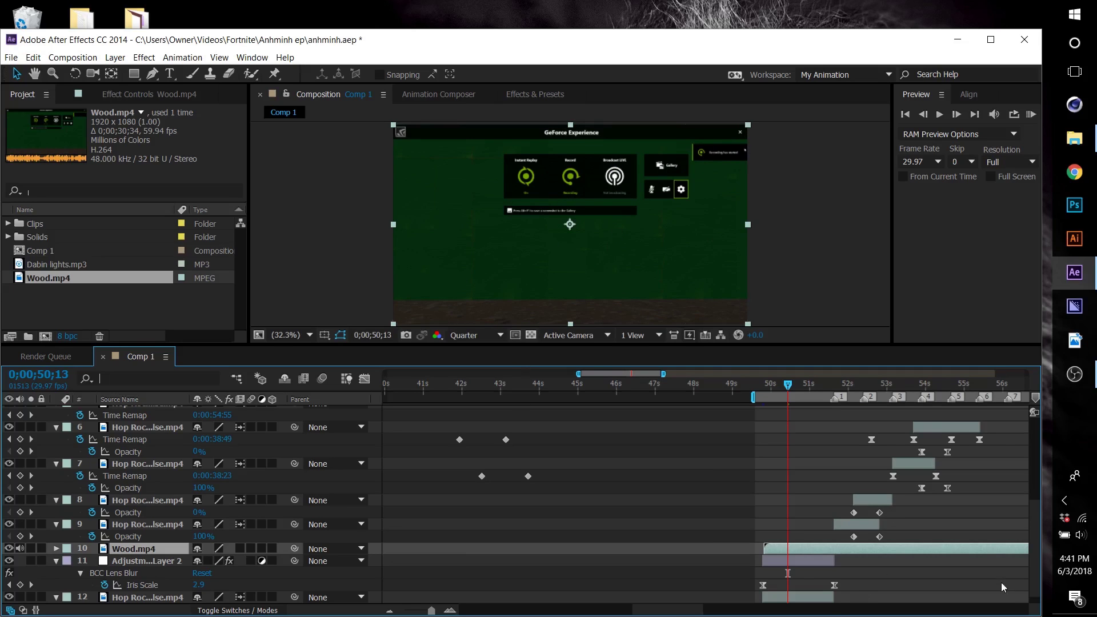
# - Slide the Wood.mp4 layer earlier onto a green frame and show Effects & Presets
pyautogui.moveTo(991, 547); pyautogui.dragTo(598, 542)
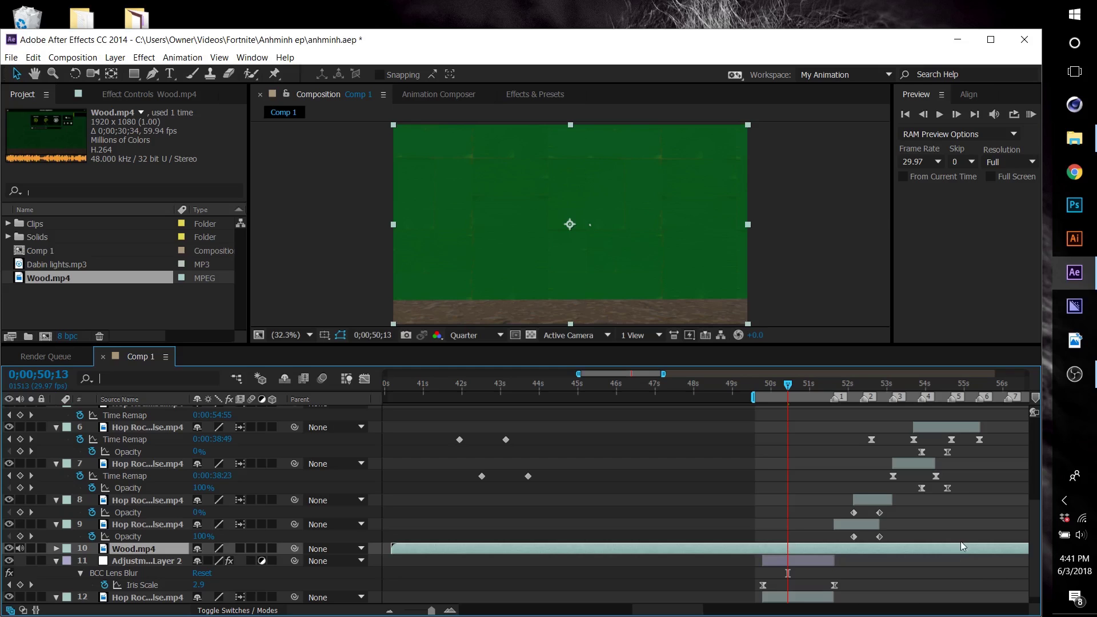
pyautogui.moveTo(962, 548)
pyautogui.mouseDown()
pyautogui.moveTo(728, 550)
pyautogui.moveTo(821, 550)
pyautogui.mouseUp()
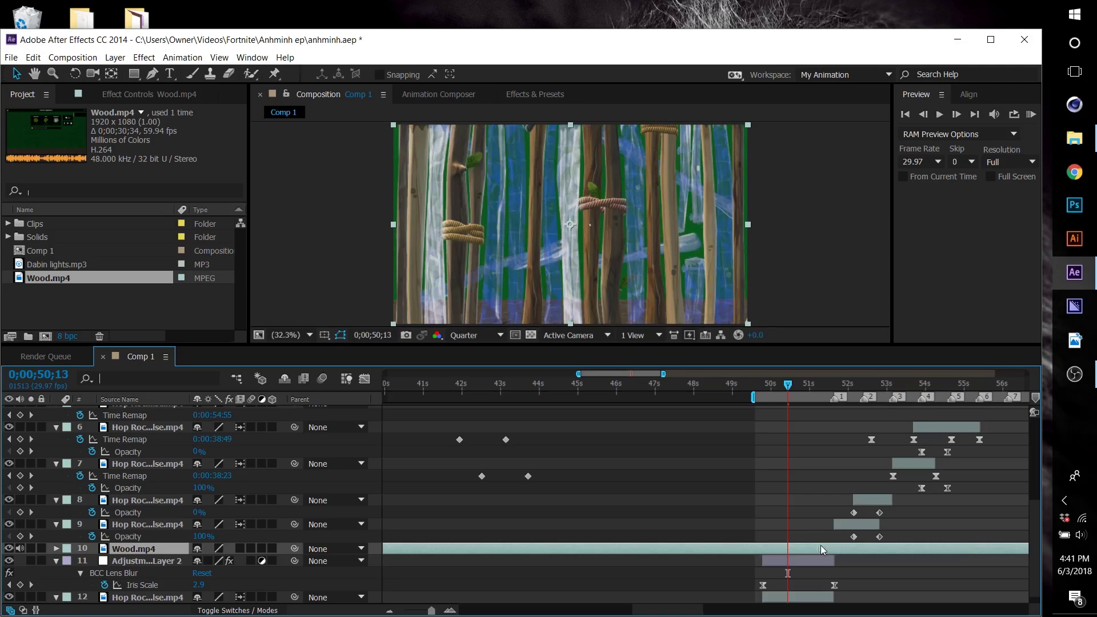
pyautogui.moveTo(820, 546)
pyautogui.mouseDown()
pyautogui.moveTo(976, 543)
pyautogui.moveTo(898, 546)
pyautogui.mouseUp()
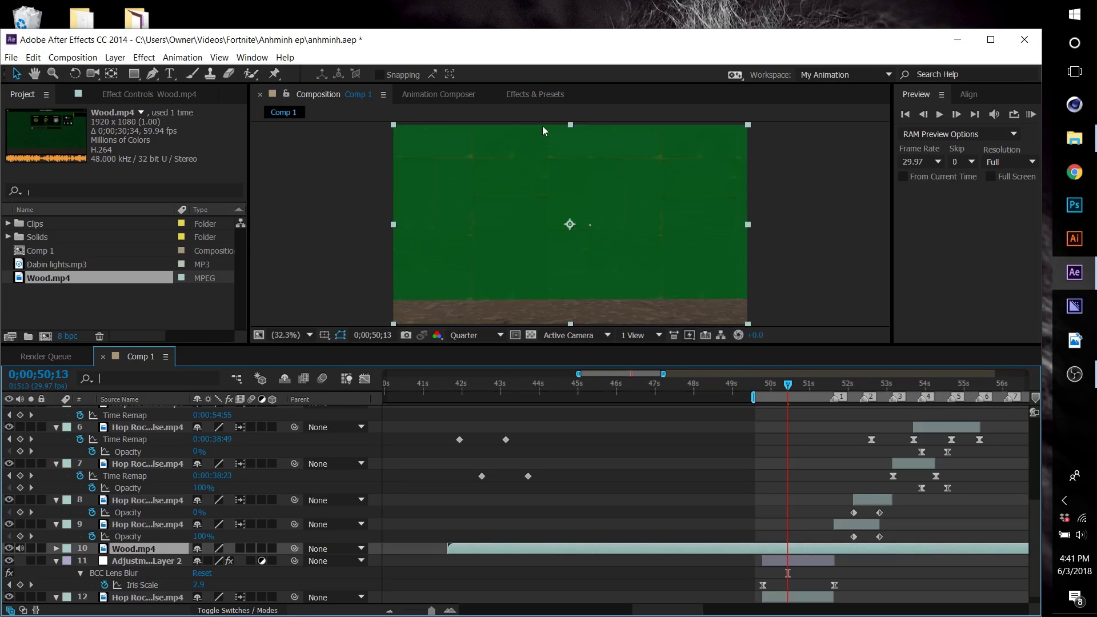
pyautogui.click(525, 95)
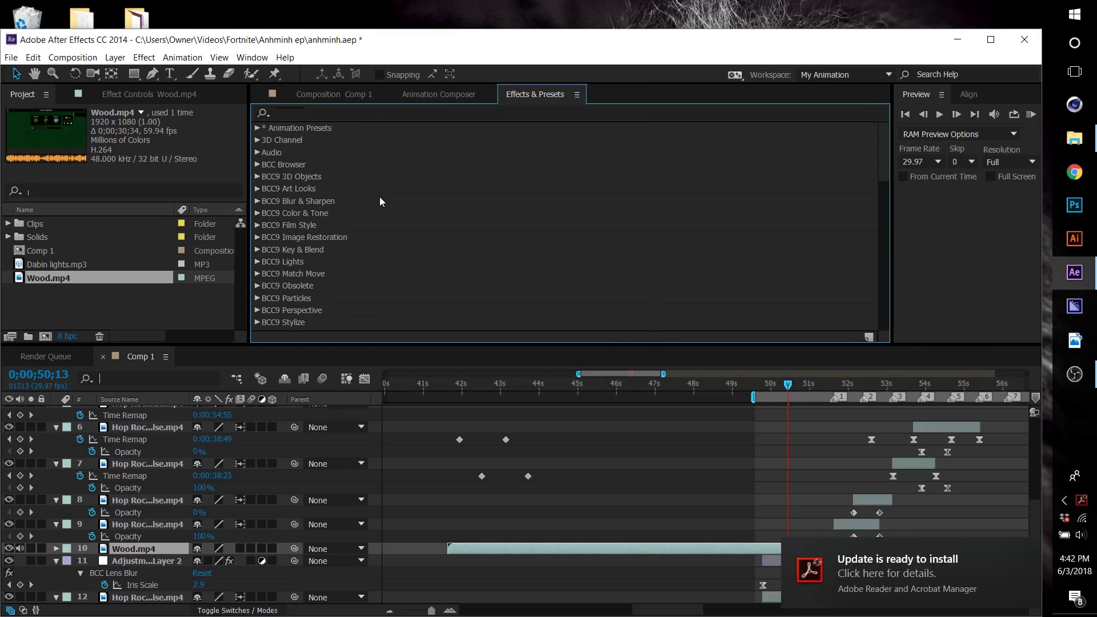
# - Search effects for 'keyl' and apply Keylight (1.2) to the Wood.mp4 layer
pyautogui.click(366, 113)
pyautogui.write('k')
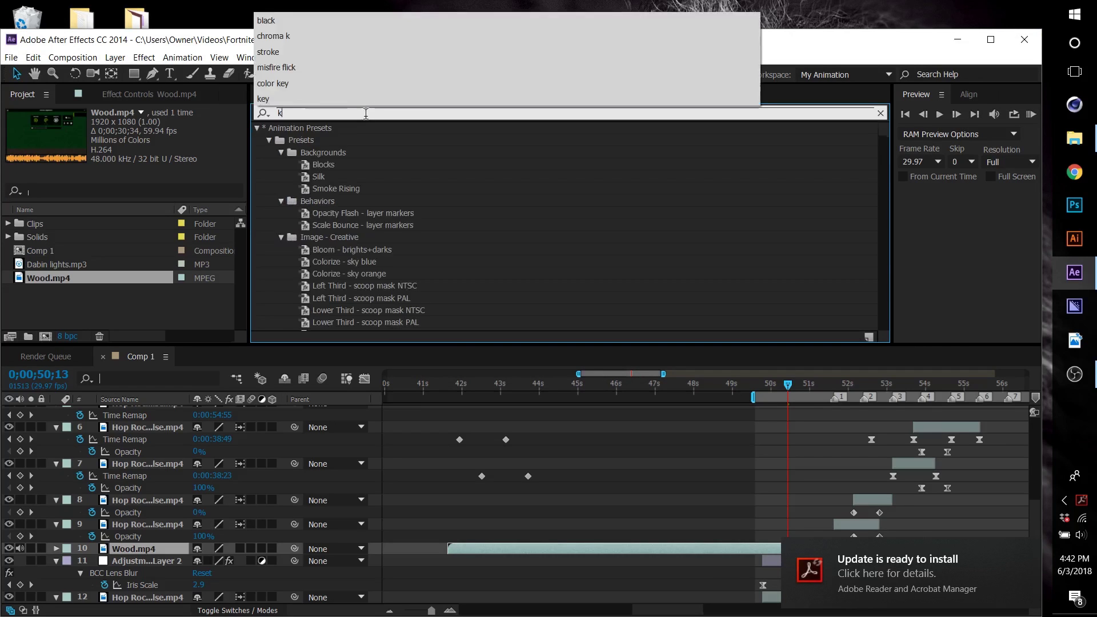
pyautogui.write('eyl')
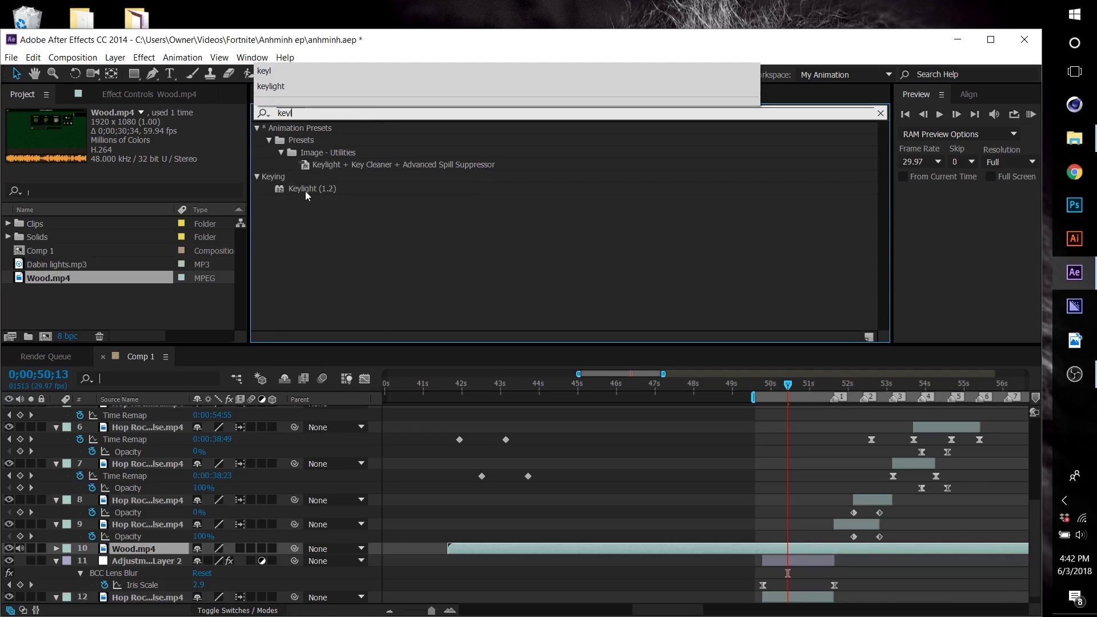
pyautogui.moveTo(305, 191); pyautogui.dragTo(647, 553)
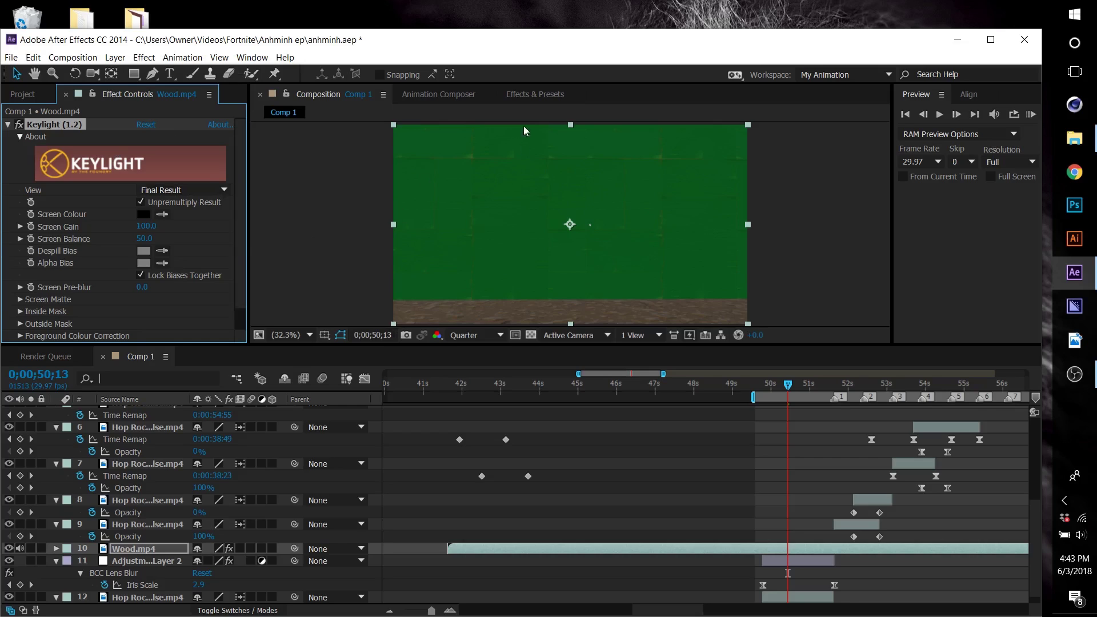
# - Sample the green background as Keylight's Screen Colour and set Screen Gain to 161
pyautogui.click(162, 215)
pyautogui.click(476, 187)
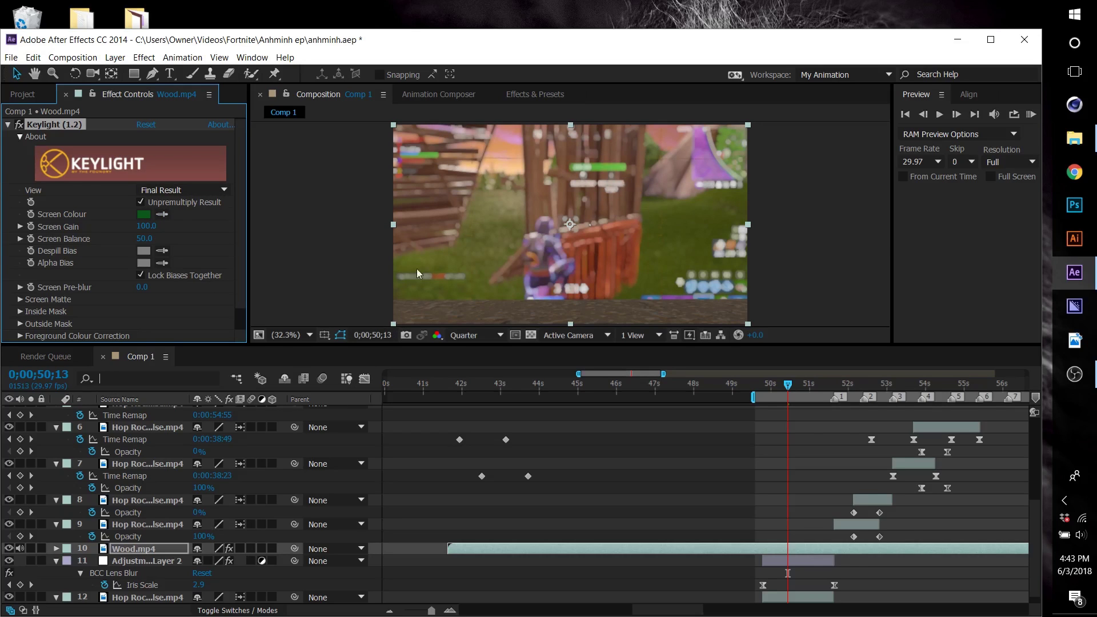
pyautogui.click(146, 227)
pyautogui.write('150')
pyautogui.press('Return')
pyautogui.moveTo(191, 232); pyautogui.dragTo(200, 233)
# - Scale the Wood.mp4 layer up to 113%
pyautogui.press('s')
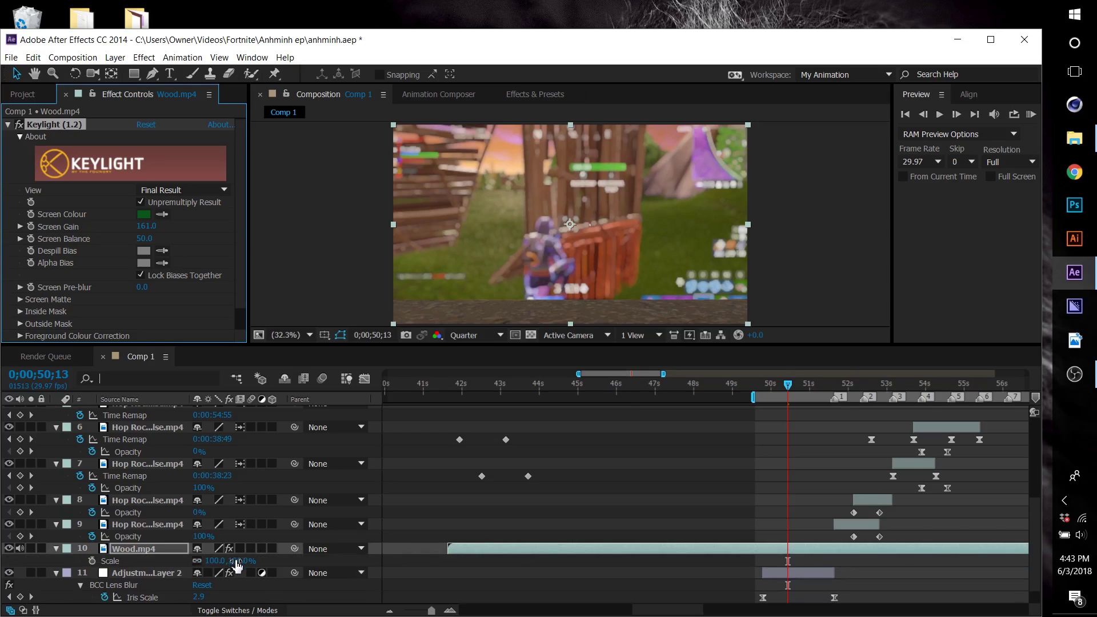
pyautogui.moveTo(234, 562); pyautogui.dragTo(255, 561)
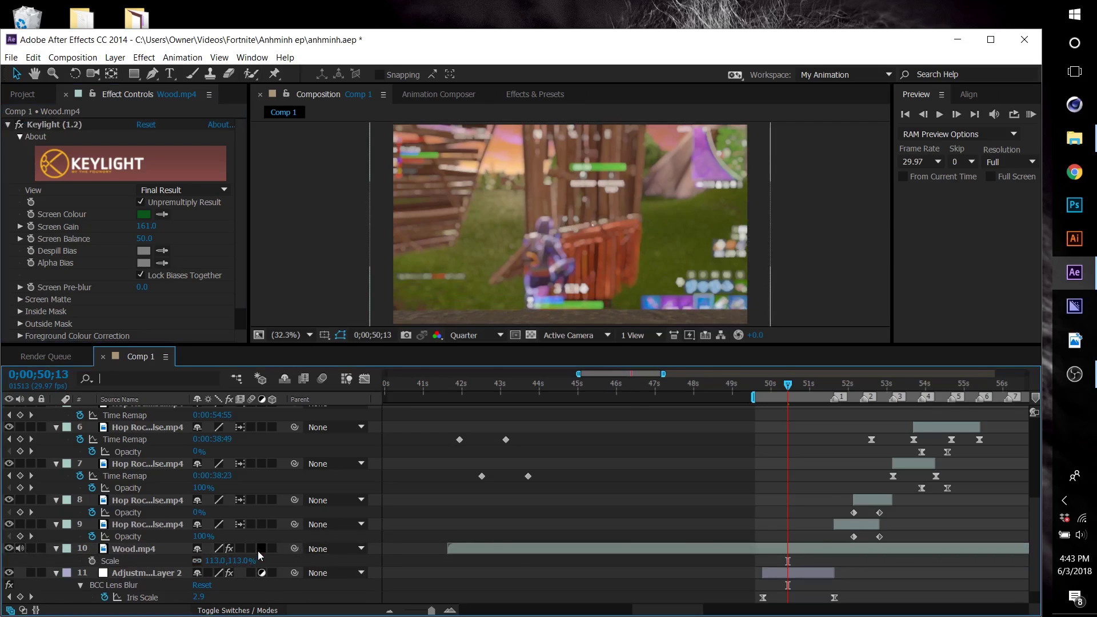
pyautogui.hotkey('ctrl', 'a')
pyautogui.press('p')
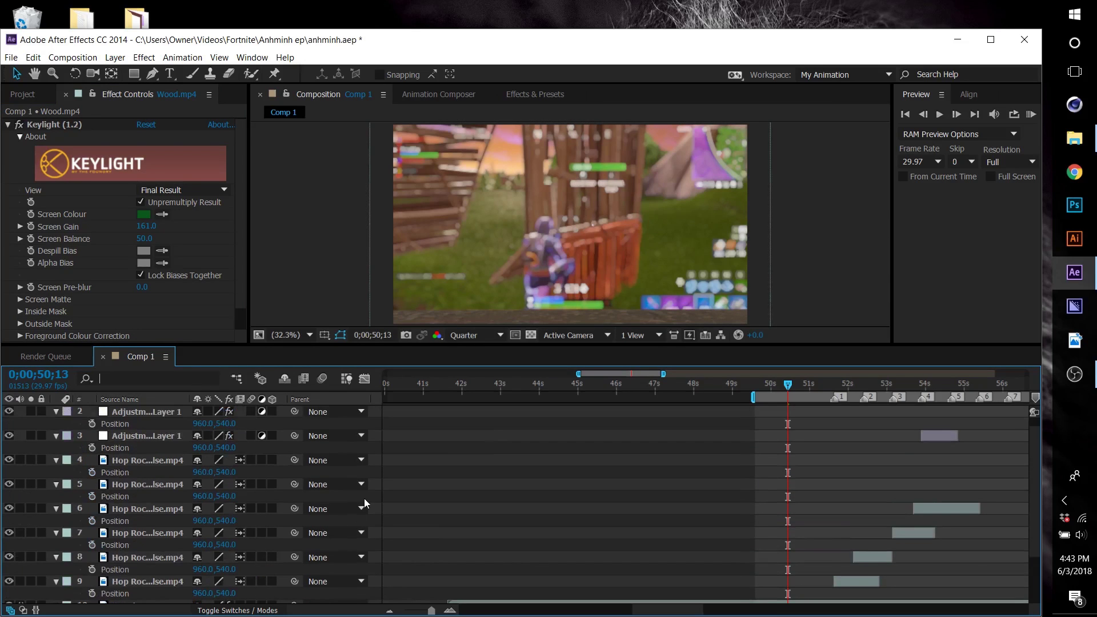
pyautogui.press('p')
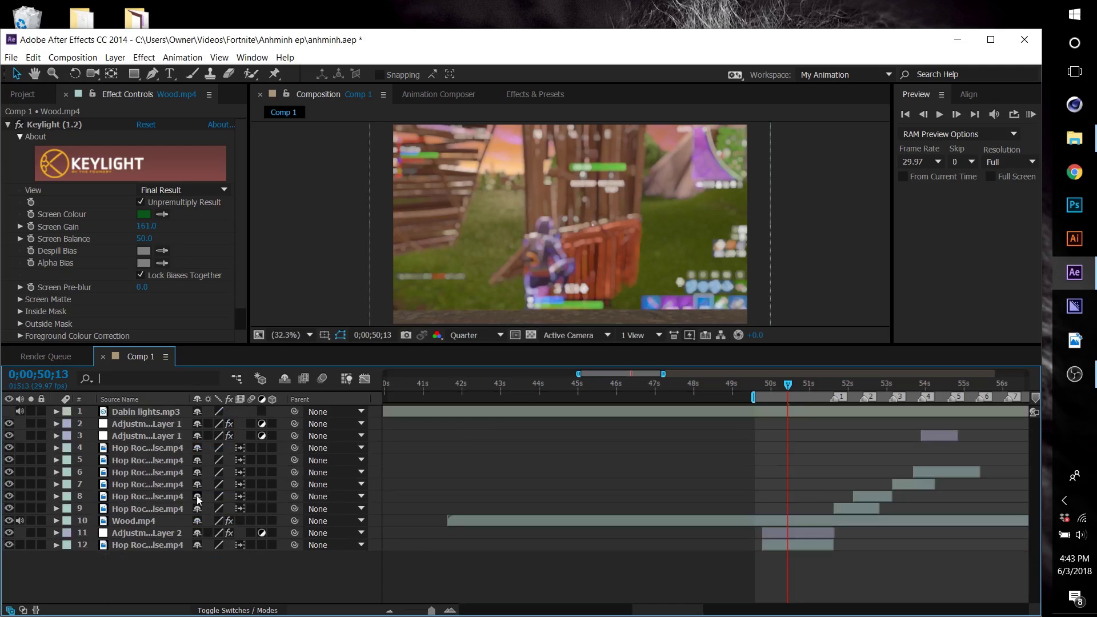
# - Move Wood.mp4 to position 960, 610 and start it earlier in time
pyautogui.click(148, 522)
pyautogui.press('p')
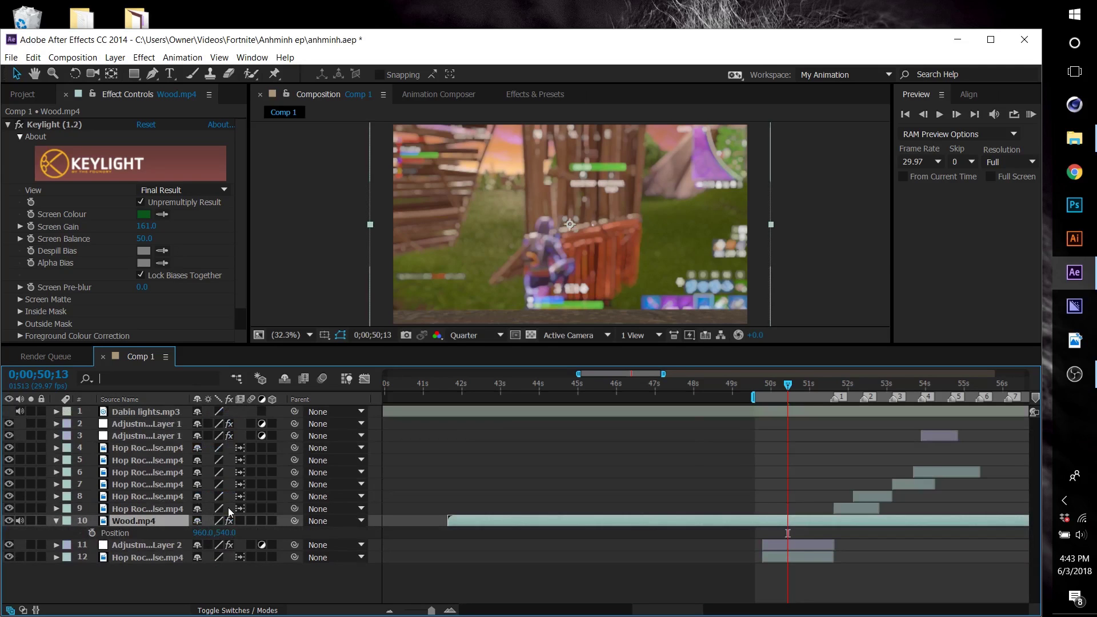
pyautogui.moveTo(225, 533); pyautogui.dragTo(268, 537)
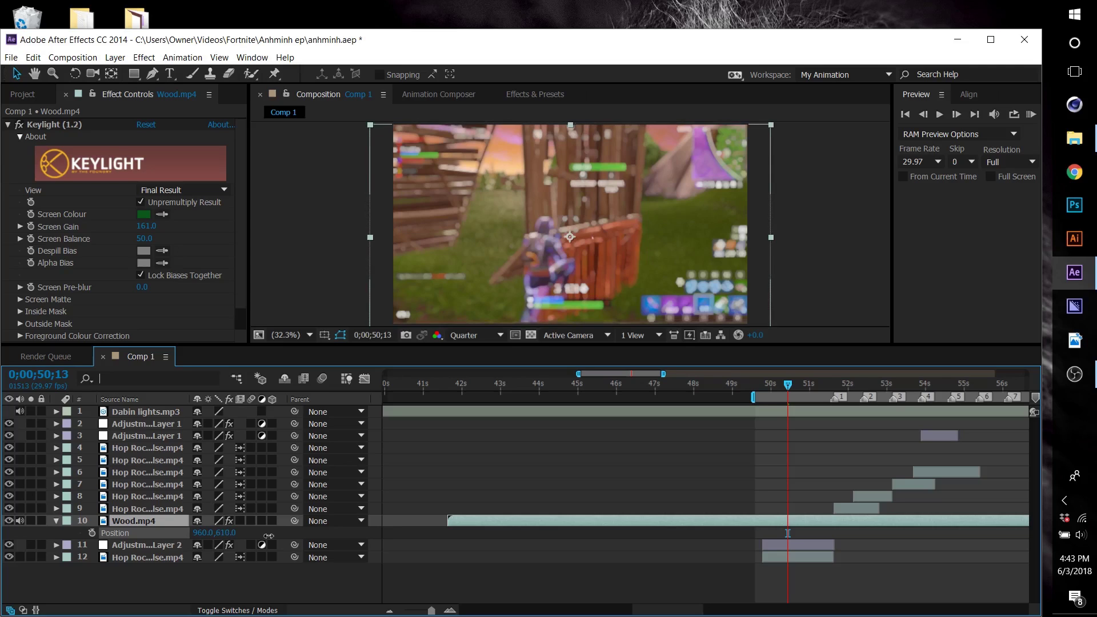
pyautogui.press('Return')
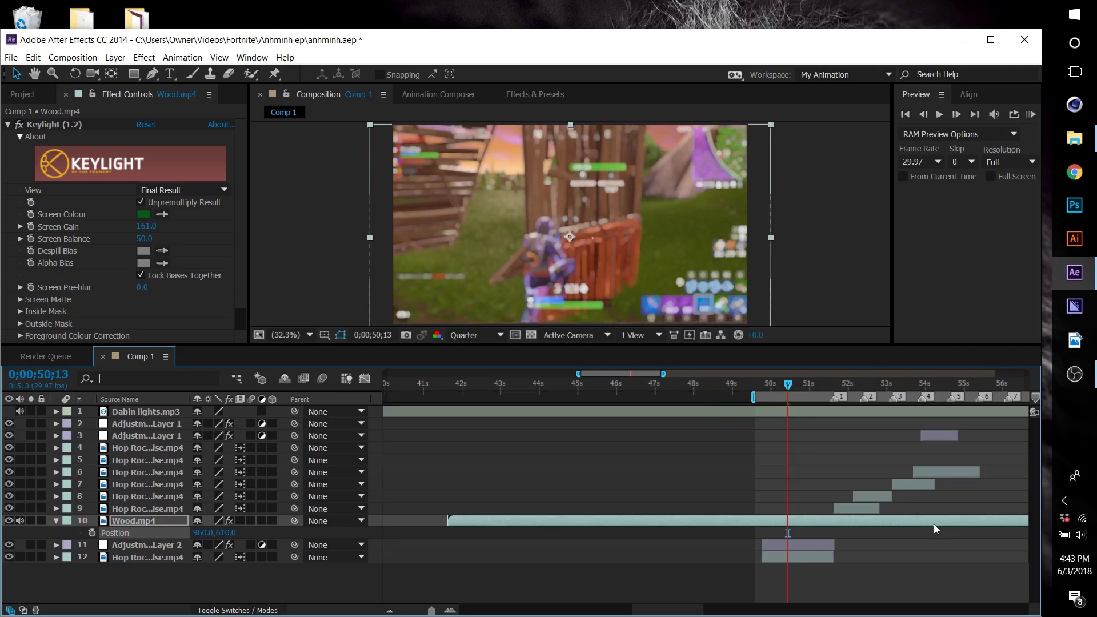
pyautogui.moveTo(944, 526); pyautogui.dragTo(878, 526)
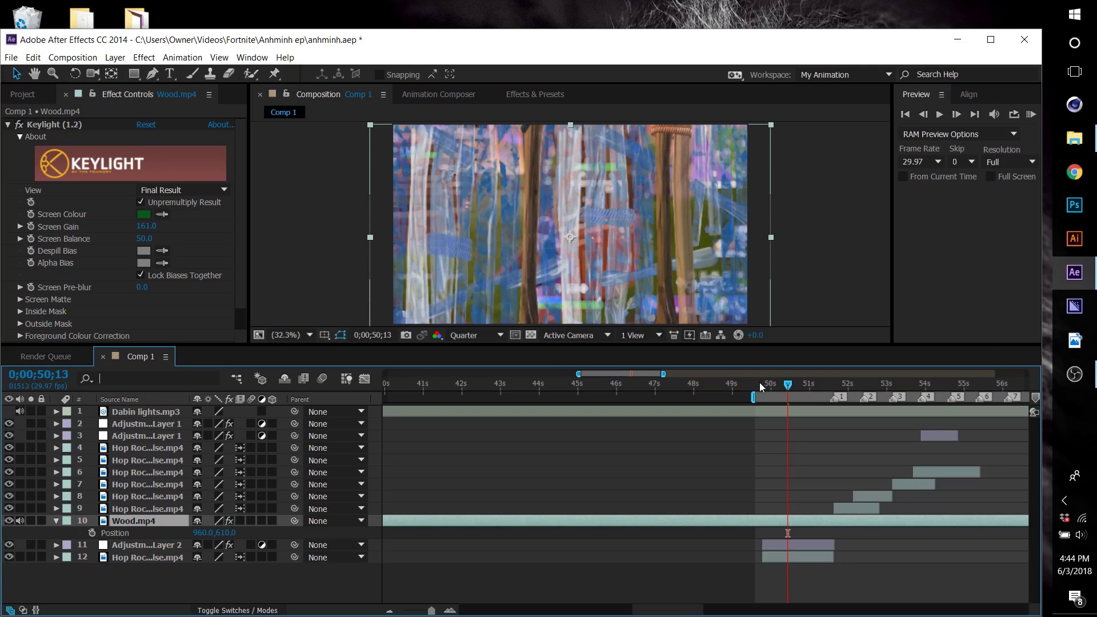
# - Enable time remapping on Wood.mp4 and shift which part of the footage plays
pyautogui.hotkey('ctrl', 'alt', 't')
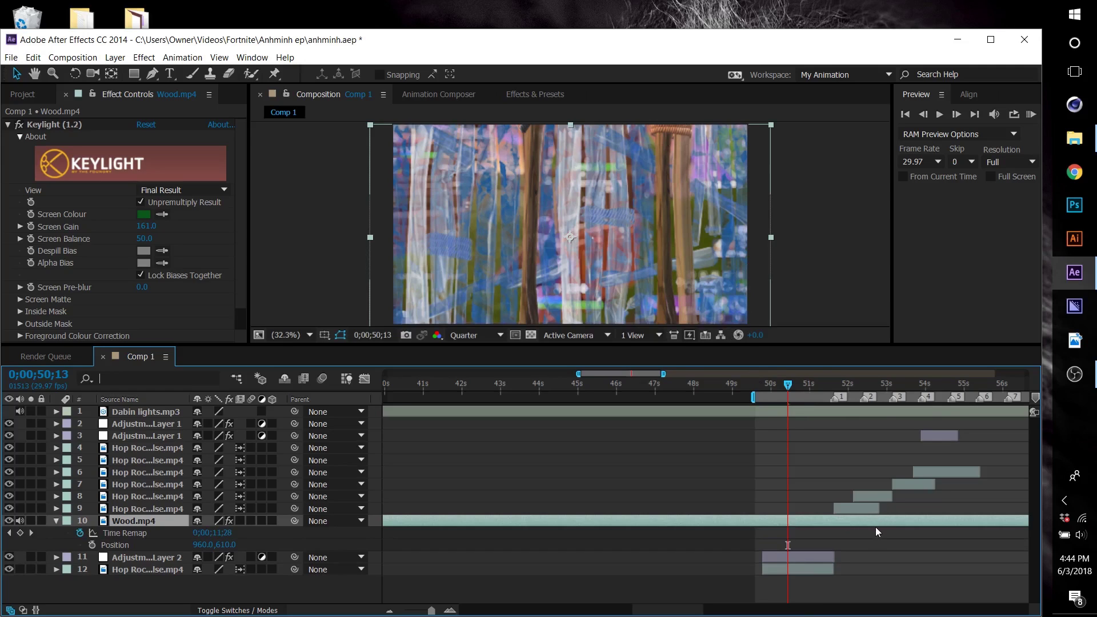
pyautogui.moveTo(891, 521); pyautogui.dragTo(614, 532)
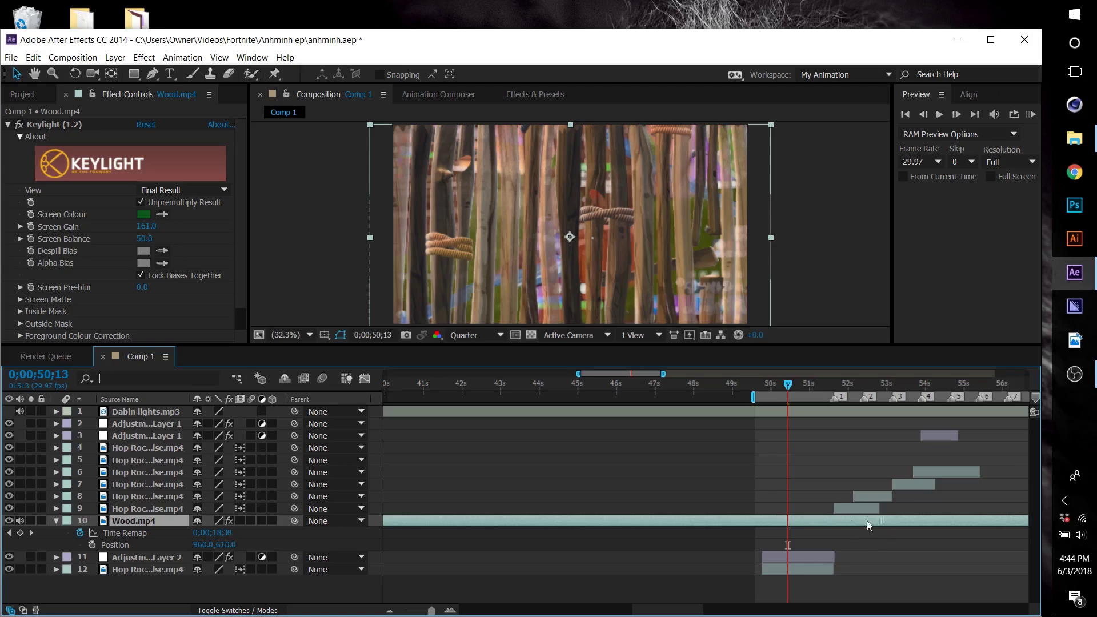
pyautogui.moveTo(867, 524); pyautogui.dragTo(845, 525)
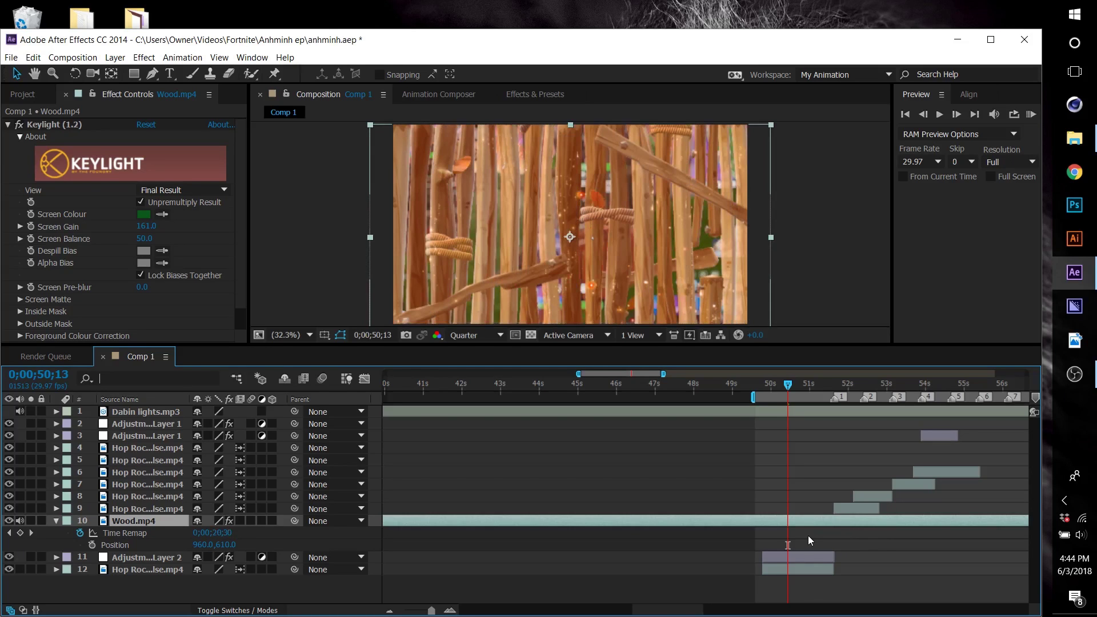
# - Add the first Time Remap keyframe at the playhead and trim the layer start there
pyautogui.click(21, 533)
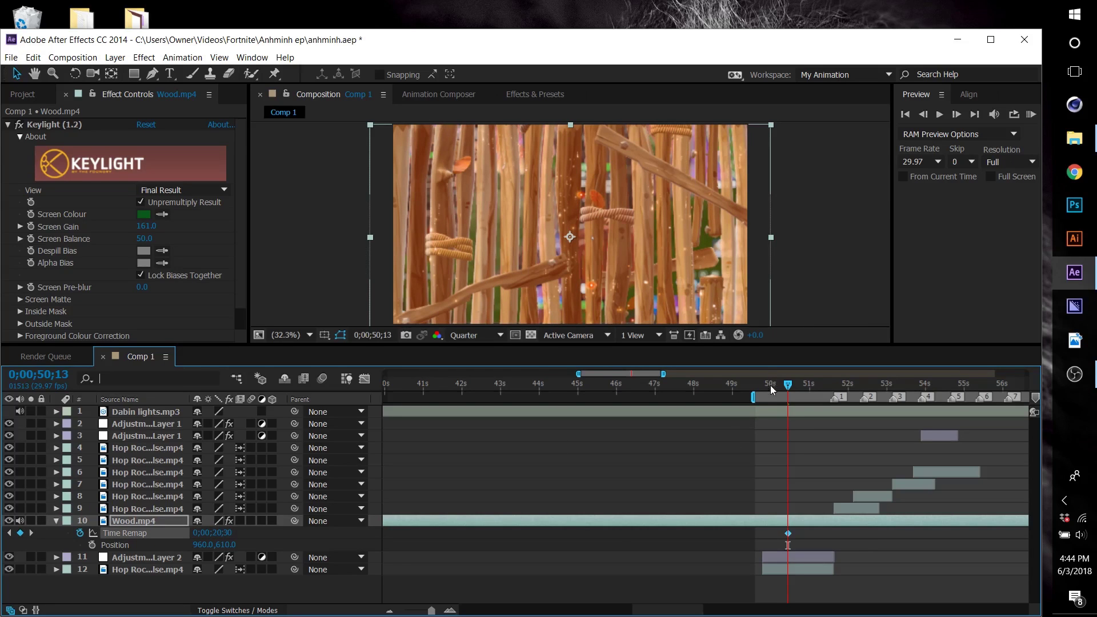
pyautogui.moveTo(770, 386); pyautogui.dragTo(755, 386)
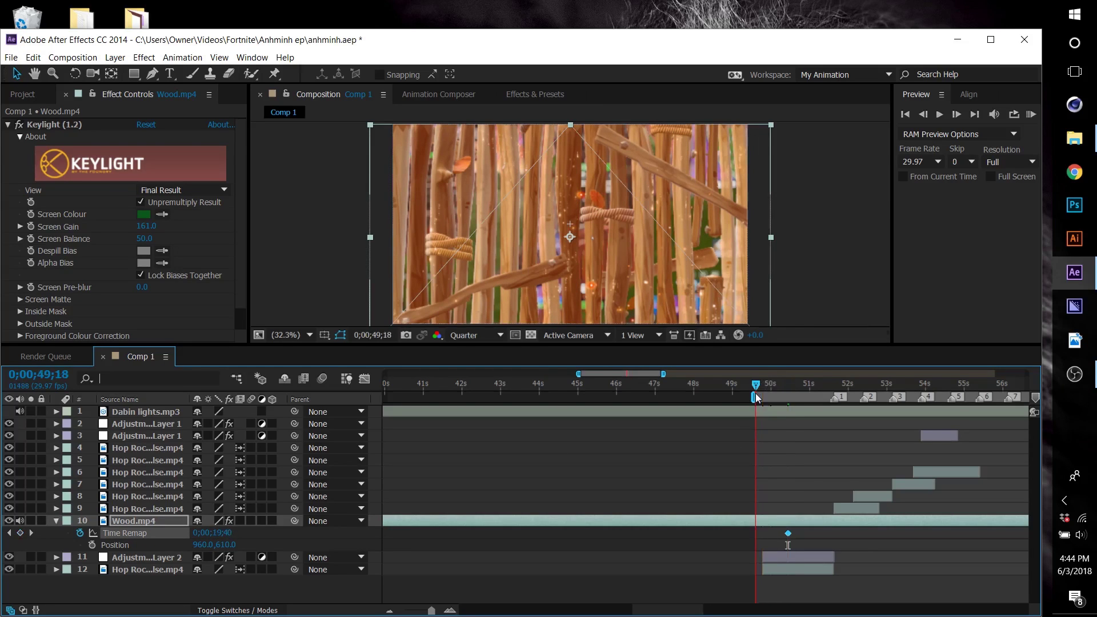
pyautogui.hotkey('alt', 'shift', 'Left')
pyautogui.hotkey('alt', 'shift', 'Left')
pyautogui.hotkey('alt', 'Left')
pyautogui.hotkey('alt', 'Left')
pyautogui.hotkey('alt', 'Left')
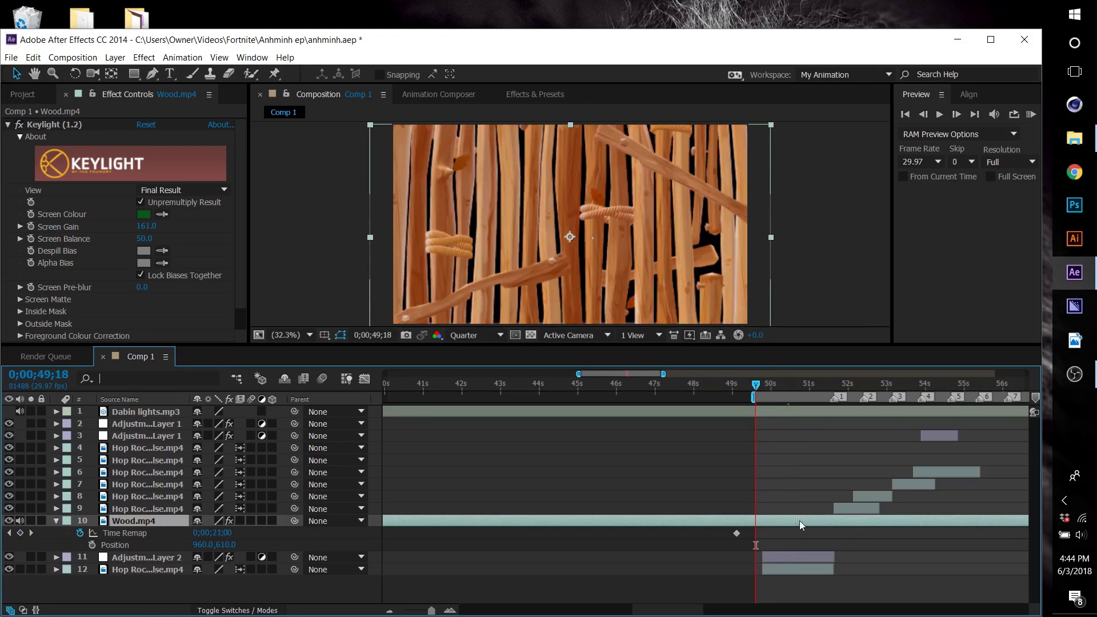
pyautogui.hotkey('alt', 'Right')
pyautogui.hotkey('alt', 'Right')
pyautogui.hotkey('alt', 'Right')
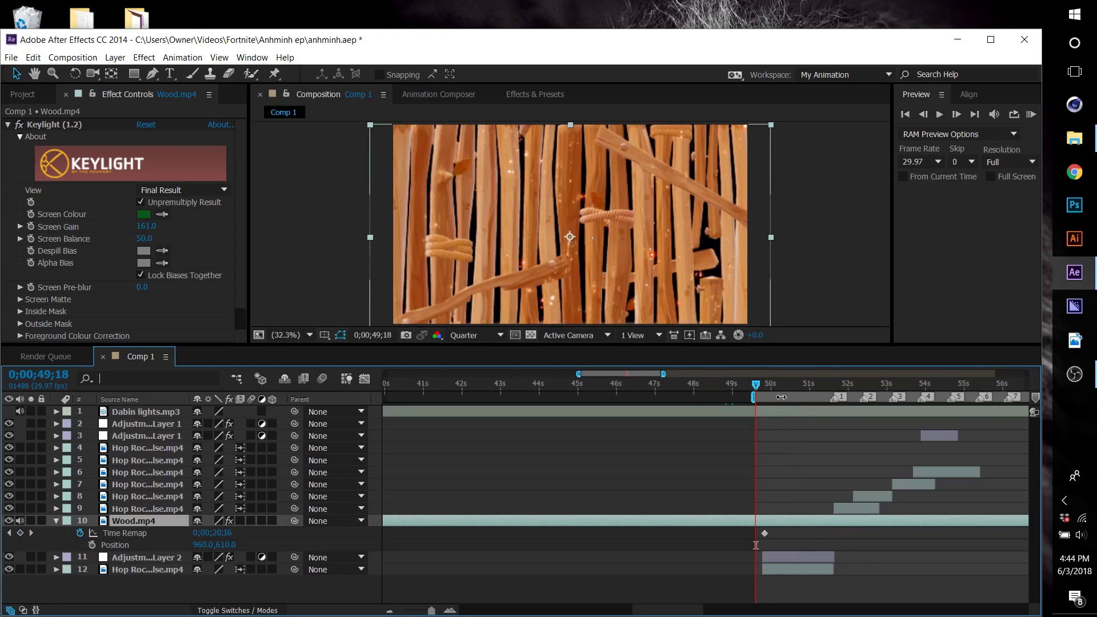
pyautogui.moveTo(757, 382); pyautogui.dragTo(764, 388)
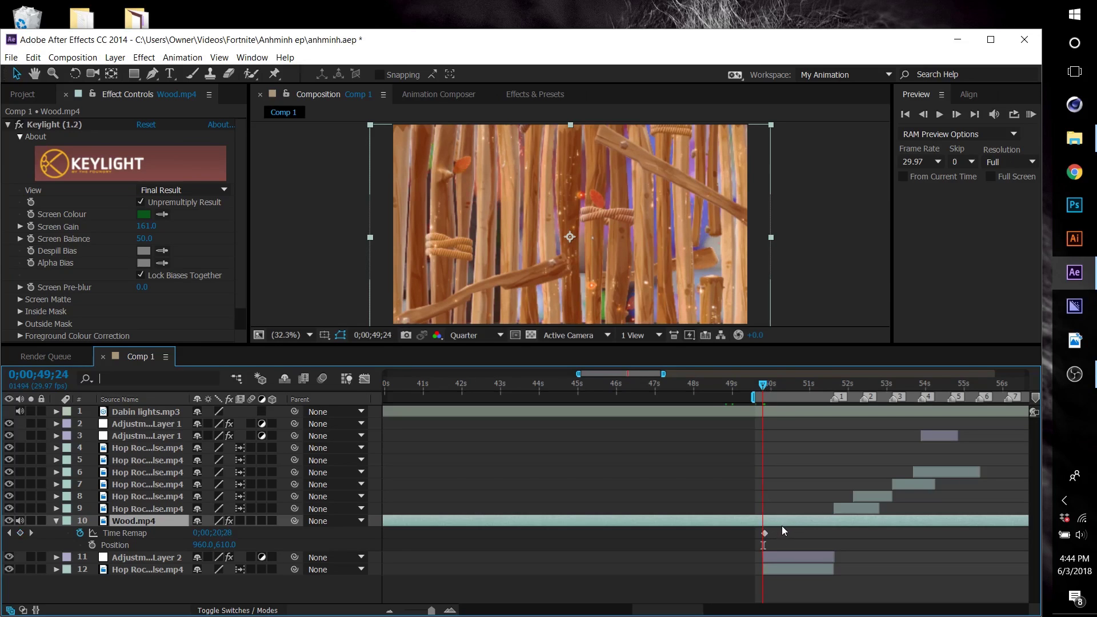
pyautogui.hotkey('alt', 'Left')
pyautogui.press('shift')
pyautogui.press('shift')
pyautogui.press('shift')
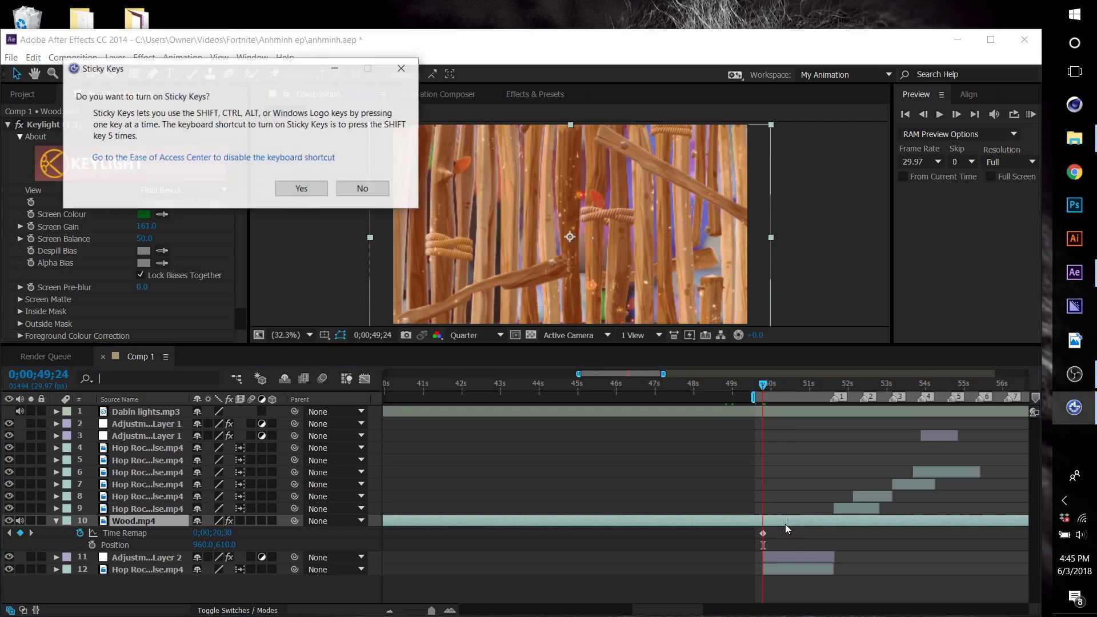
pyautogui.click(402, 67)
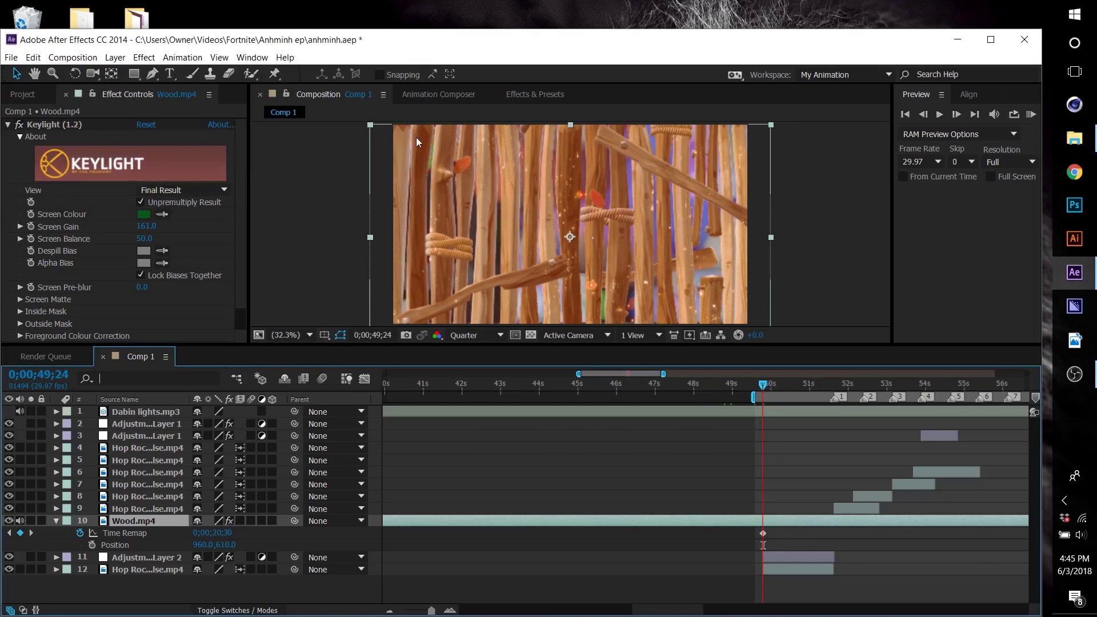
pyautogui.hotkey('alt', '[')
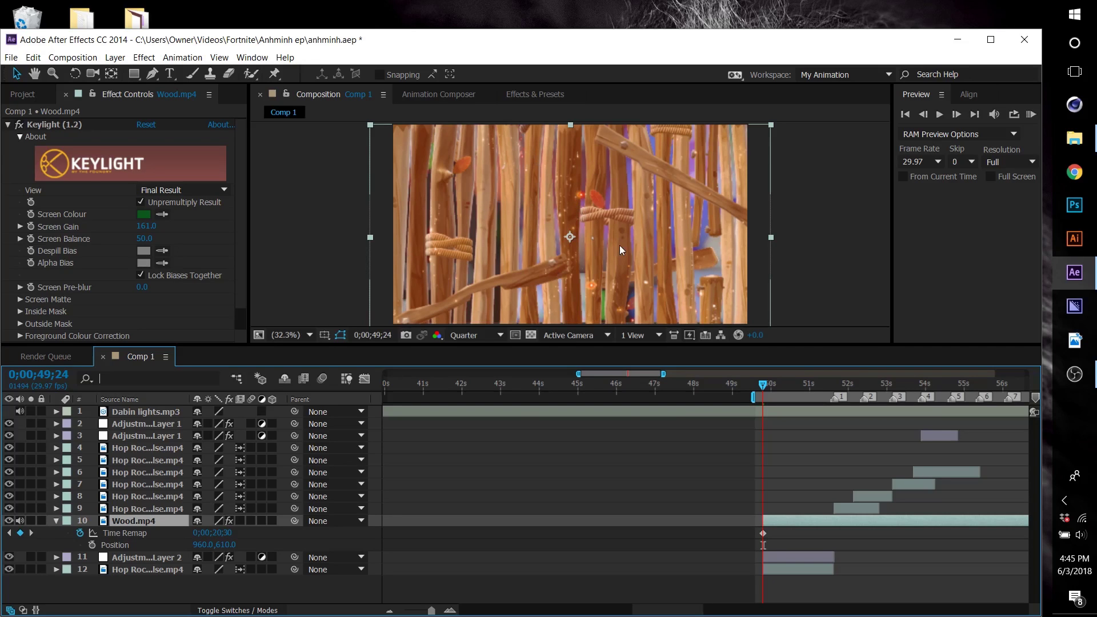
# - At 0;00;51;16, remap Wood.mp4 back to the wall frame at 0;00;10;54
pyautogui.click(831, 388)
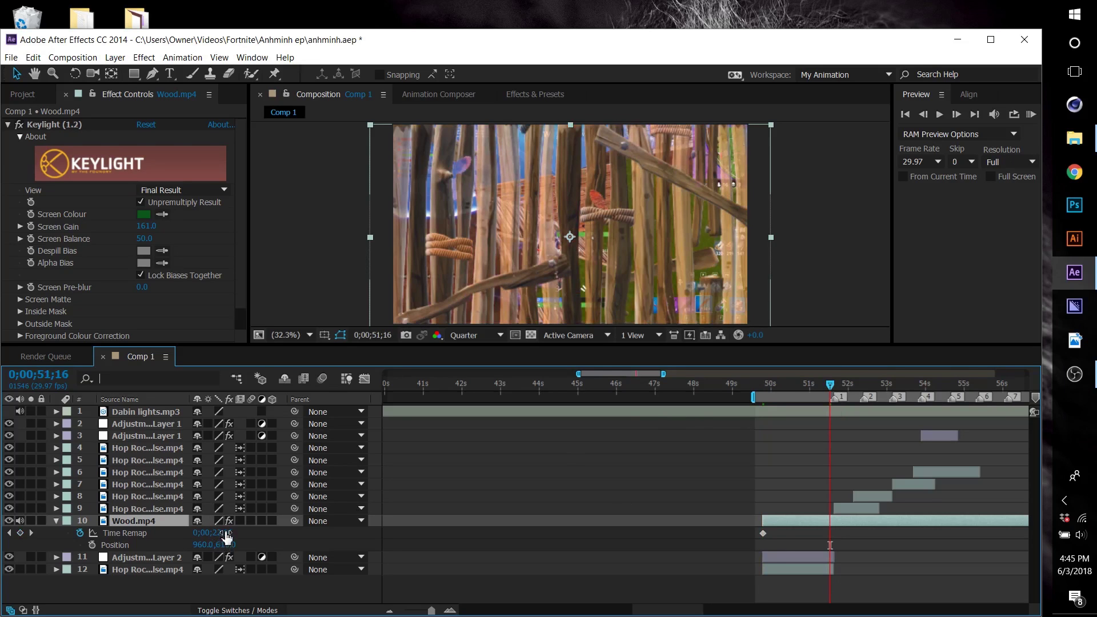
pyautogui.moveTo(226, 536)
pyautogui.mouseDown()
pyautogui.moveTo(184, 532)
pyautogui.moveTo(234, 544)
pyautogui.moveTo(221, 533)
pyautogui.mouseUp()
pyautogui.click(139, 533)
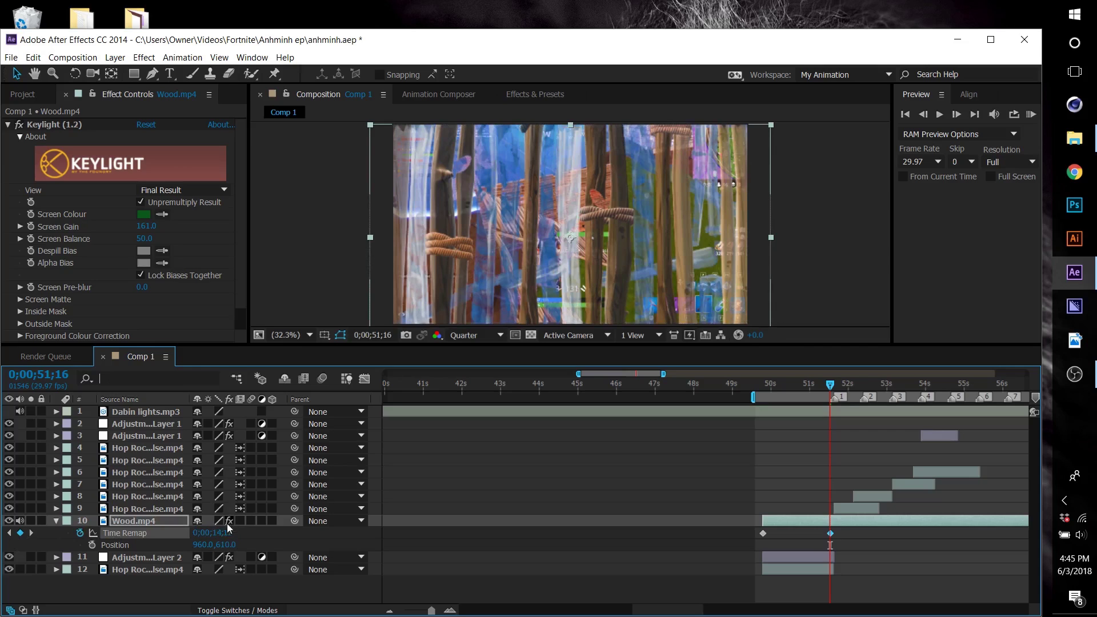
pyautogui.moveTo(229, 530)
pyautogui.mouseDown()
pyautogui.moveTo(151, 537)
pyautogui.moveTo(183, 544)
pyautogui.moveTo(176, 552)
pyautogui.mouseUp()
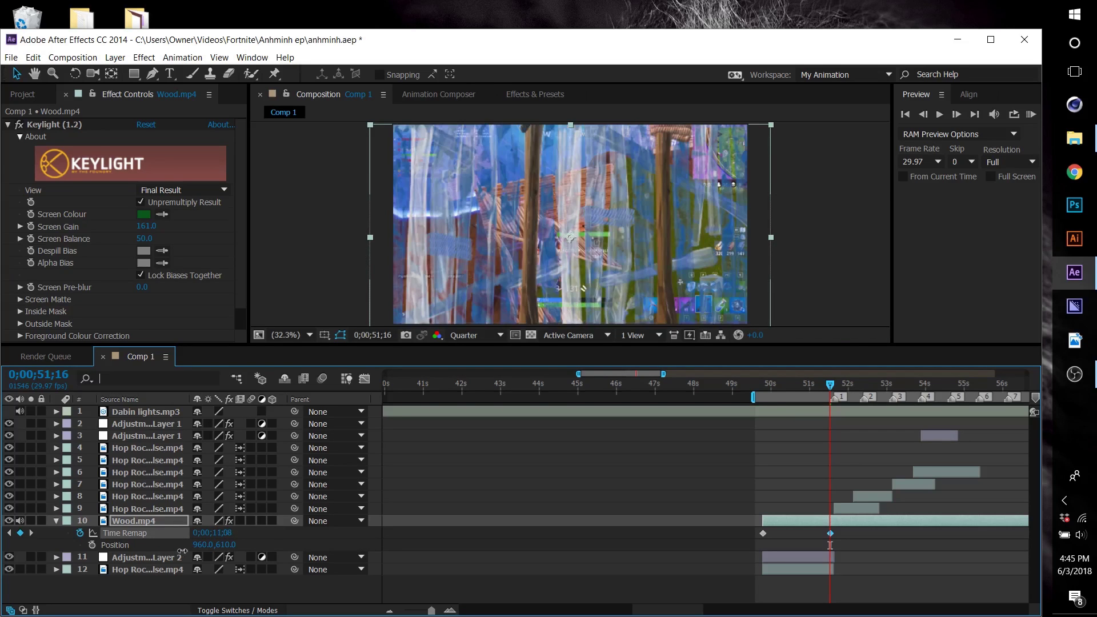
pyautogui.moveTo(176, 551)
pyautogui.mouseDown()
pyautogui.moveTo(152, 559)
pyautogui.moveTo(208, 573)
pyautogui.moveTo(204, 582)
pyautogui.mouseUp()
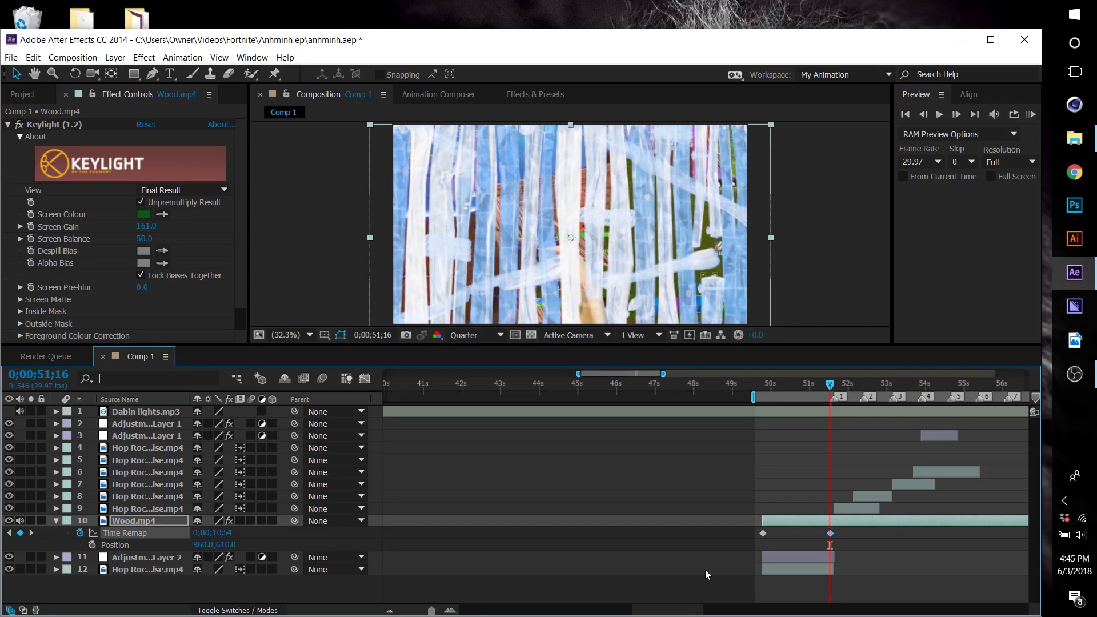
# - Reveal the music waveform and move the second Time Remap keyframe onto the beat
pyautogui.click(790, 414)
pyautogui.press('l')
pyautogui.press('l')
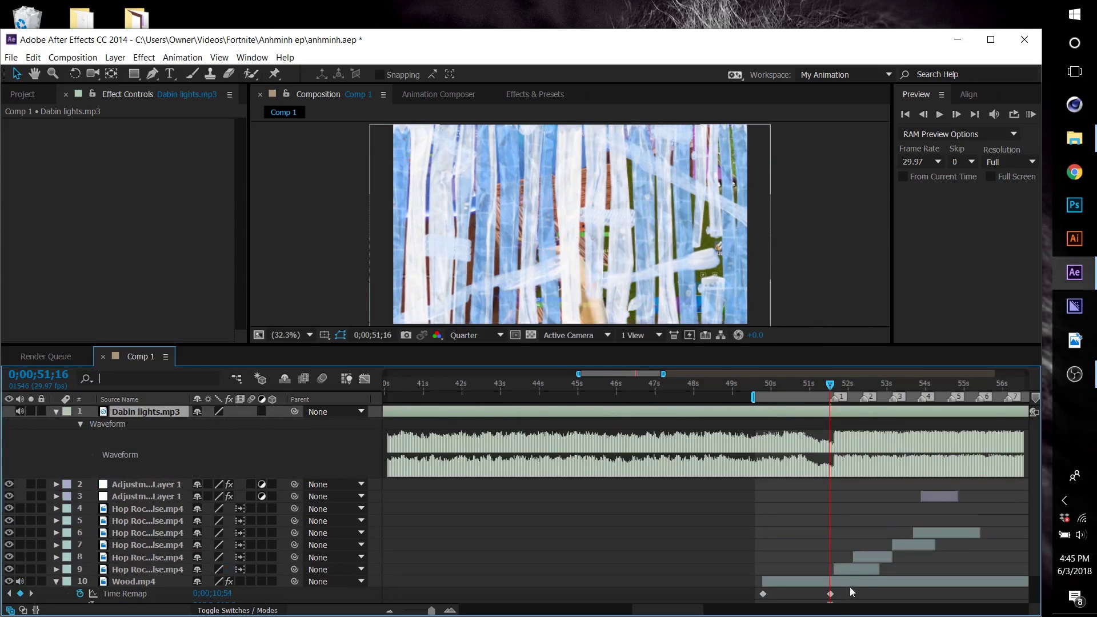
pyautogui.moveTo(829, 598); pyautogui.dragTo(802, 603)
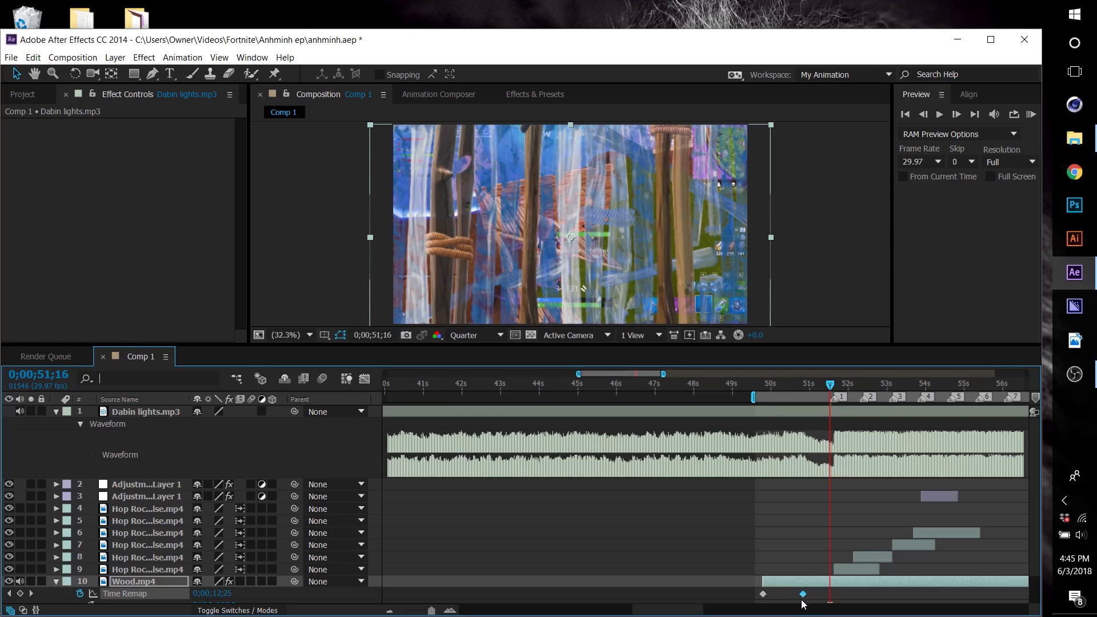
# - Add a third Time Remap keyframe at 0;00;51;16 holding 0;00;10;27
pyautogui.click(810, 384)
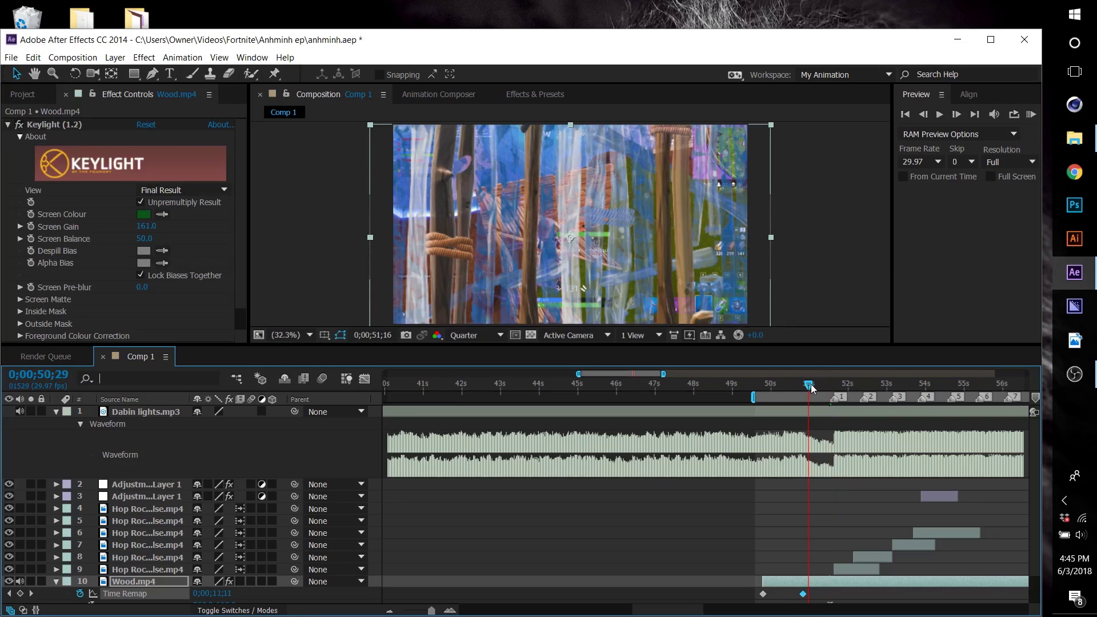
pyautogui.moveTo(811, 384)
pyautogui.mouseDown()
pyautogui.moveTo(822, 386)
pyautogui.moveTo(796, 398)
pyautogui.moveTo(832, 387)
pyautogui.mouseUp()
pyautogui.moveTo(225, 599)
pyautogui.mouseDown()
pyautogui.moveTo(156, 600)
pyautogui.moveTo(142, 610)
pyautogui.moveTo(161, 611)
pyautogui.mouseUp()
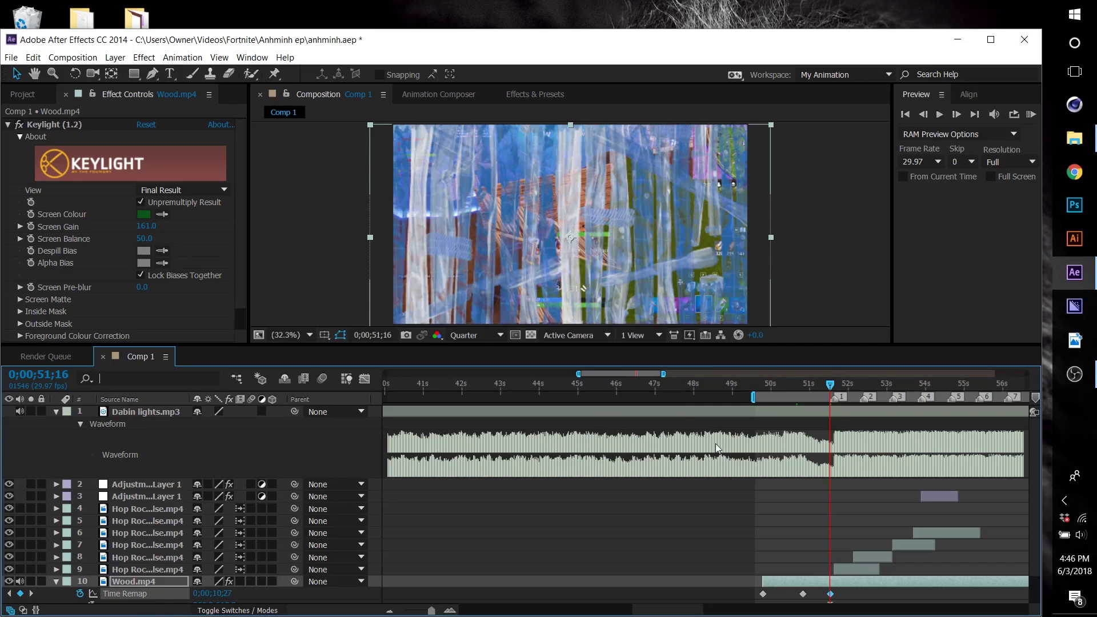
pyautogui.scroll(-2, 716, 443)
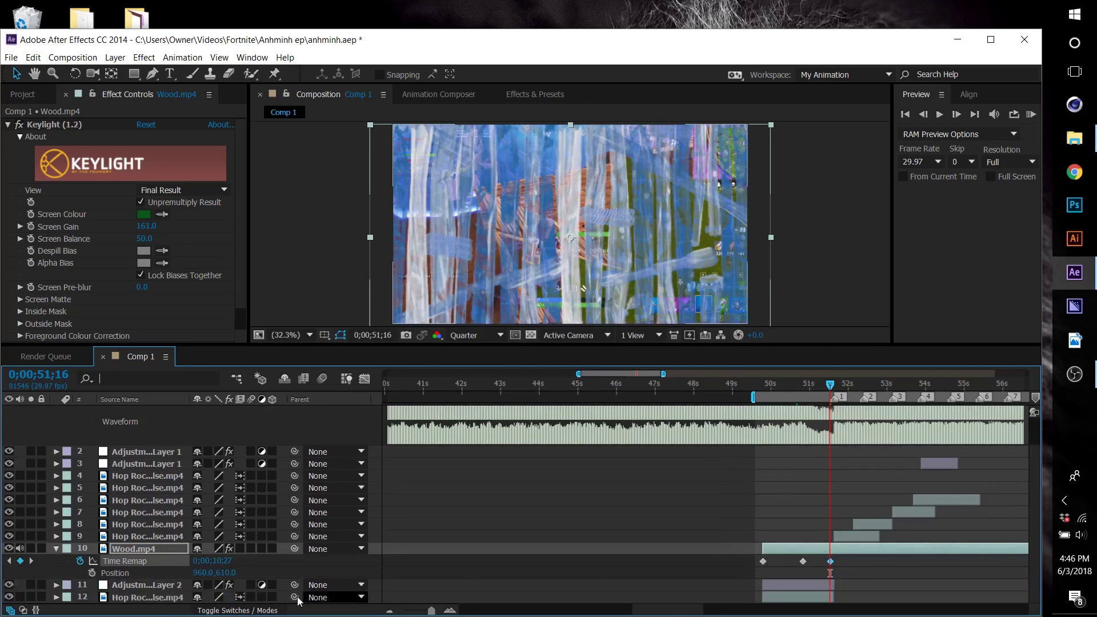
# - Apply Easy Ease to all of Wood.mp4's Time Remap keyframes
pyautogui.click(154, 561)
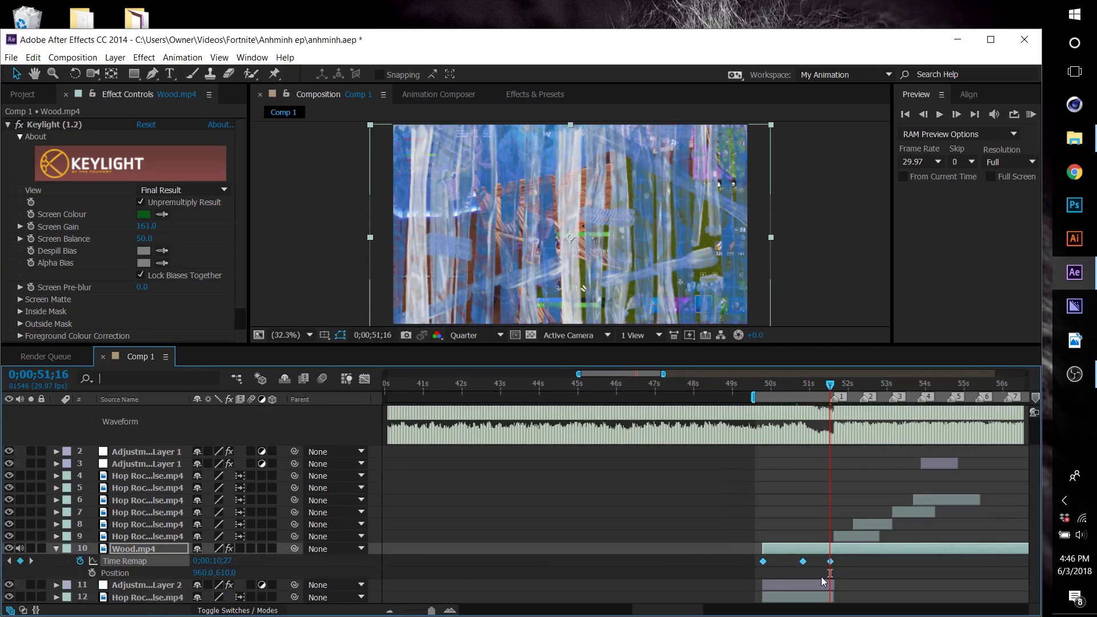
pyautogui.rightClick(758, 575)
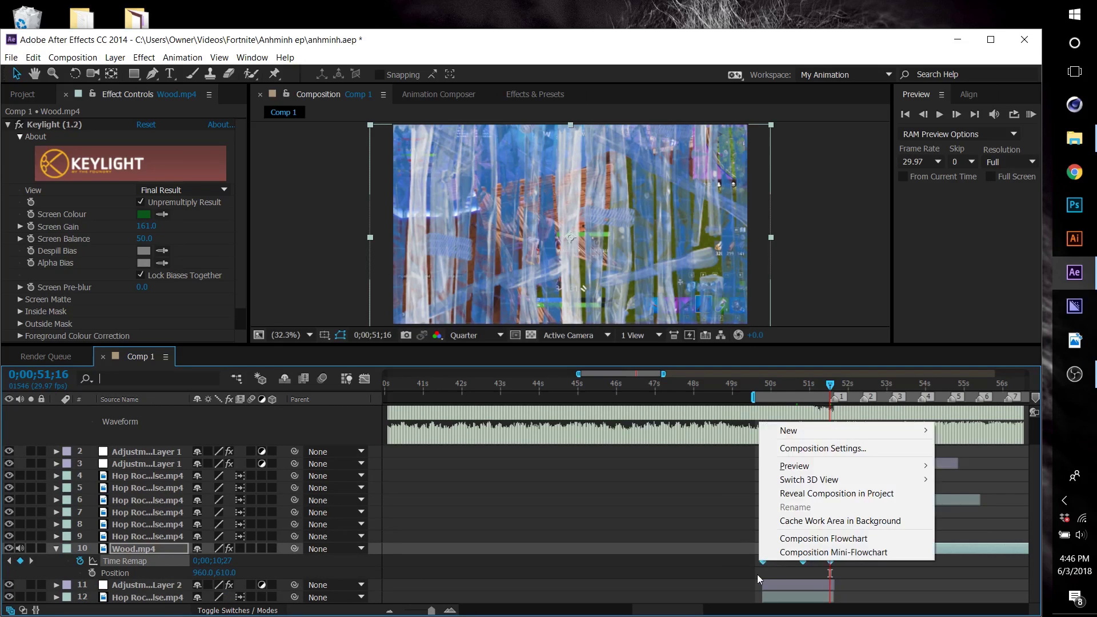
pyautogui.click(756, 568)
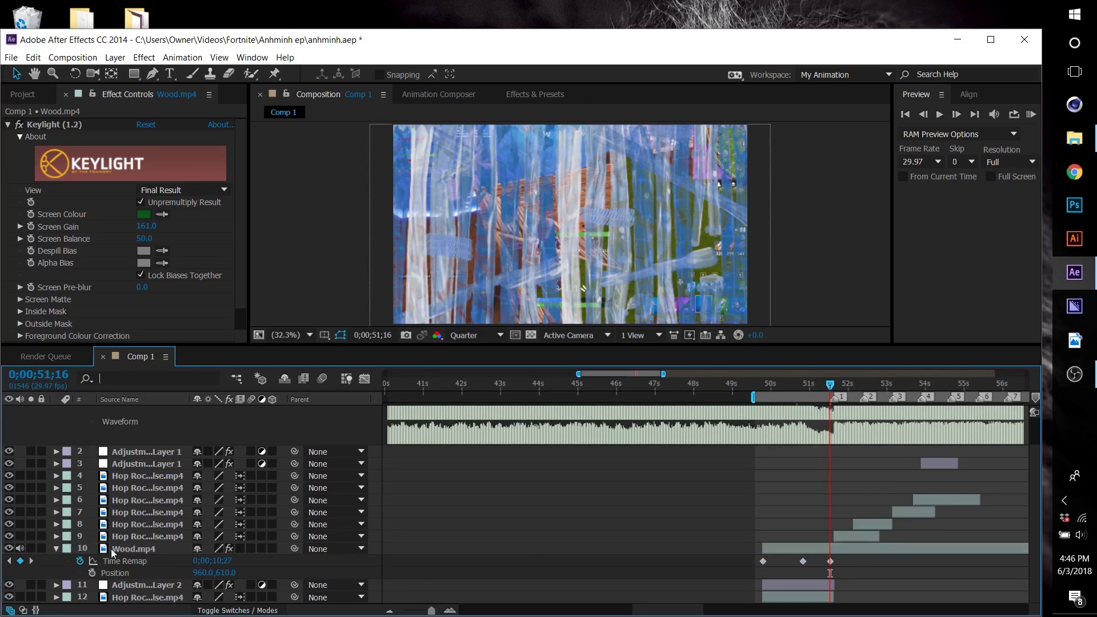
pyautogui.click(664, 551)
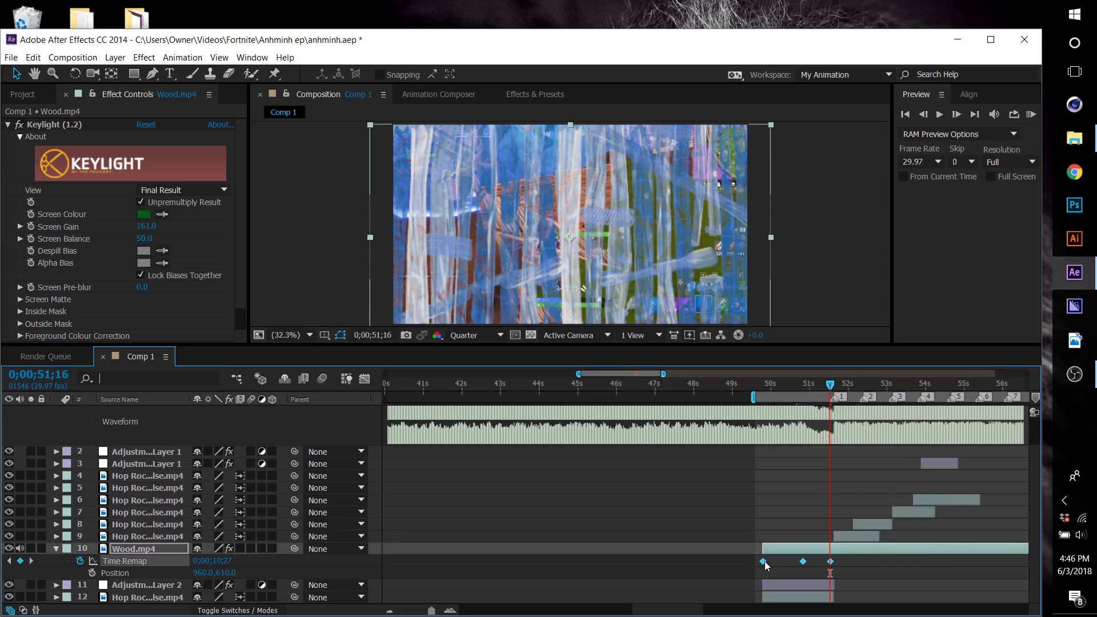
pyautogui.rightClick(763, 561)
pyautogui.moveTo(819, 552)
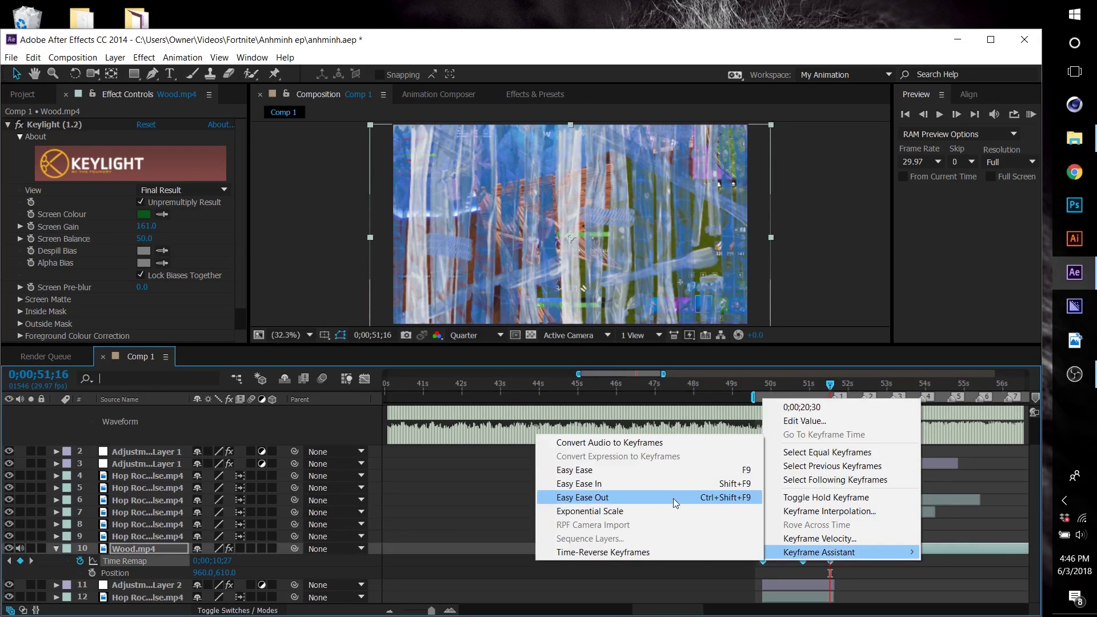
pyautogui.click(642, 474)
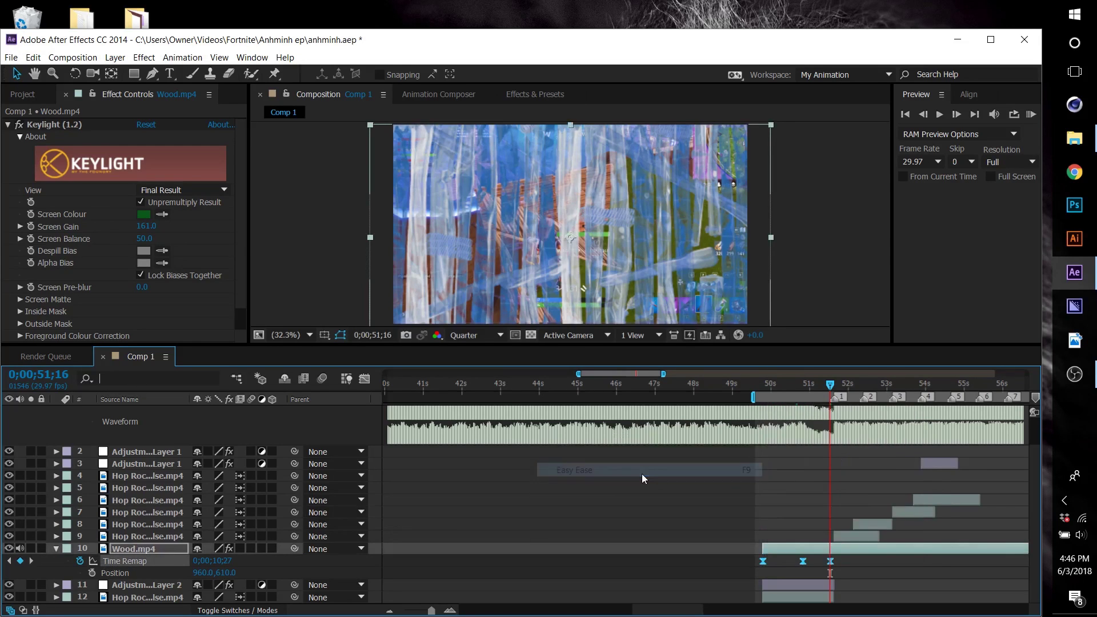
# - In the Graph Editor, steepen the curve out of the first remap keyframe
pyautogui.click(364, 379)
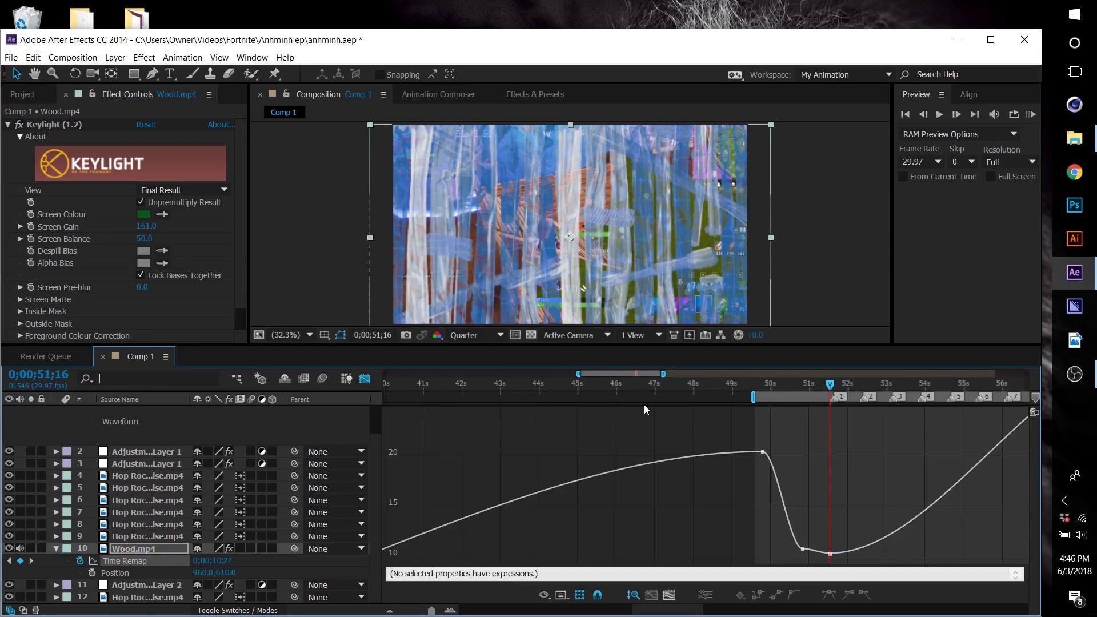
pyautogui.click(763, 451)
pyautogui.moveTo(776, 451); pyautogui.dragTo(764, 470)
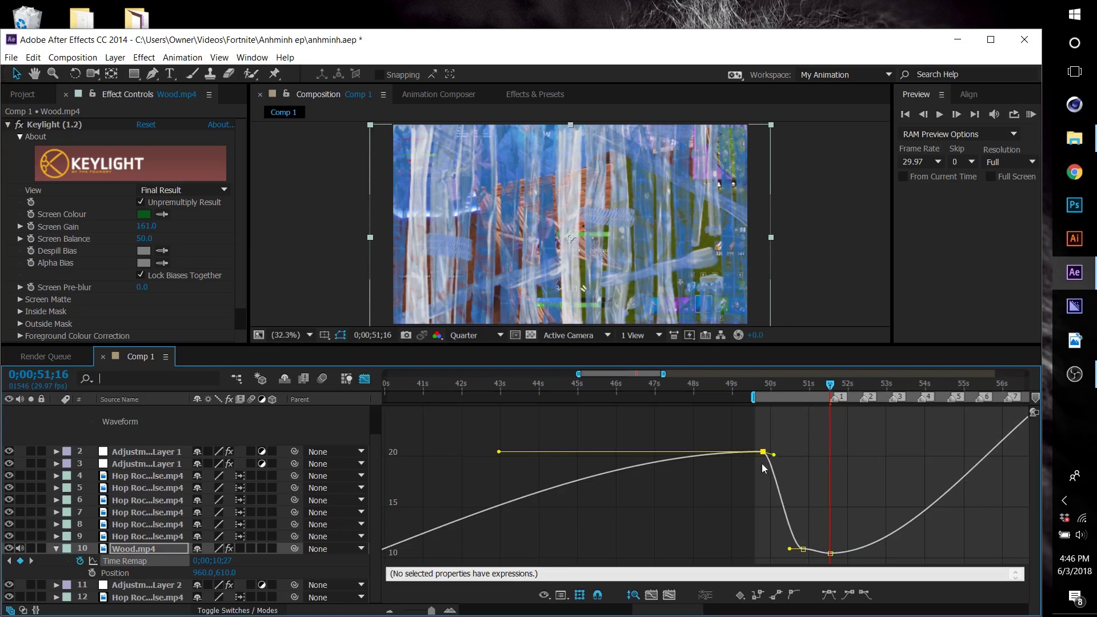
pyautogui.click(803, 550)
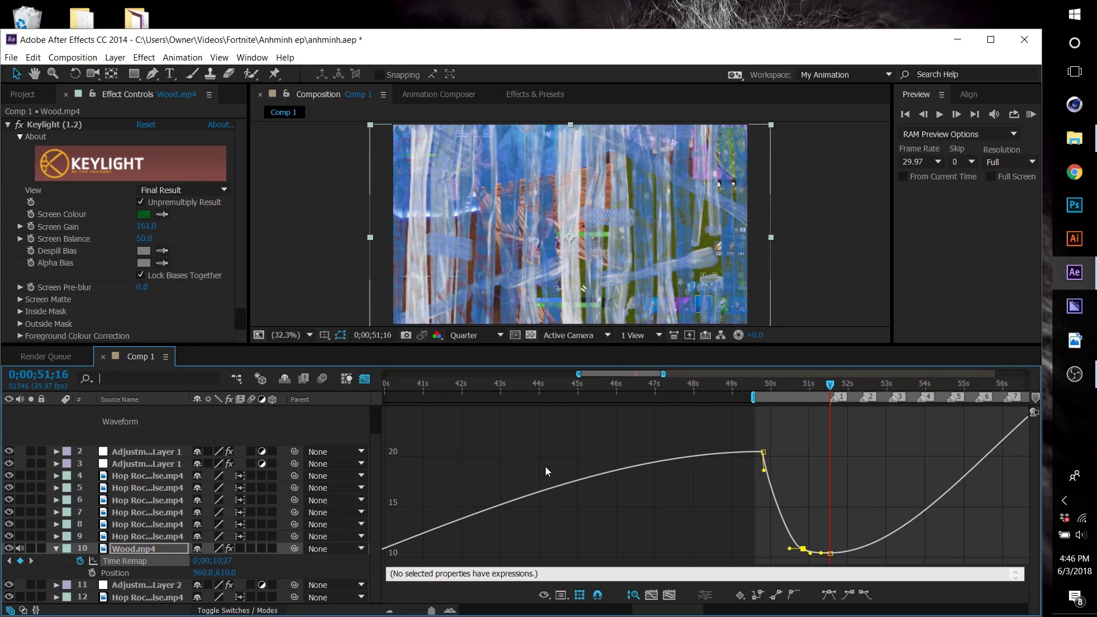
pyautogui.click(364, 378)
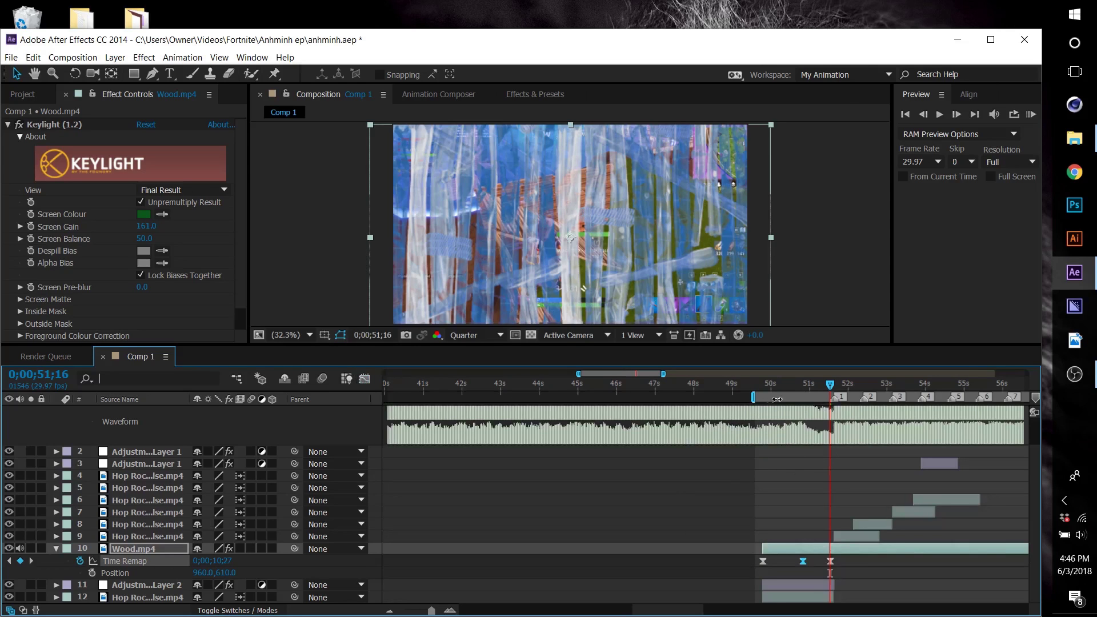
# - Keyframe Wood.mp4 Opacity at 100% at 0;00;50;25 and 0% at 0;00;51;18
pyautogui.moveTo(811, 386); pyautogui.dragTo(803, 385)
pyautogui.press('t')
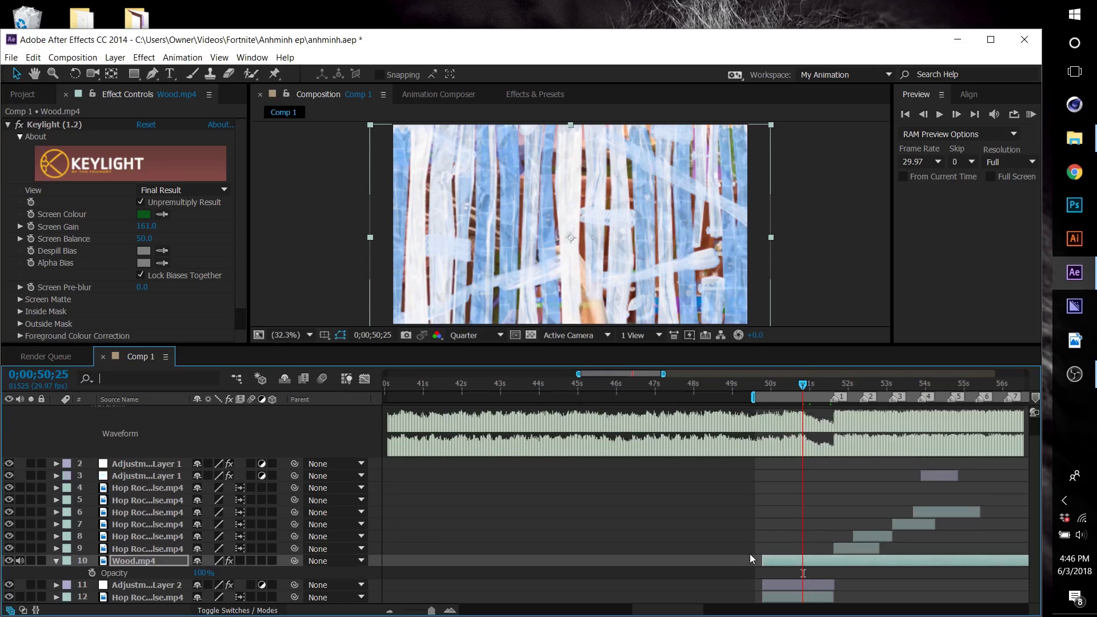
pyautogui.click(92, 573)
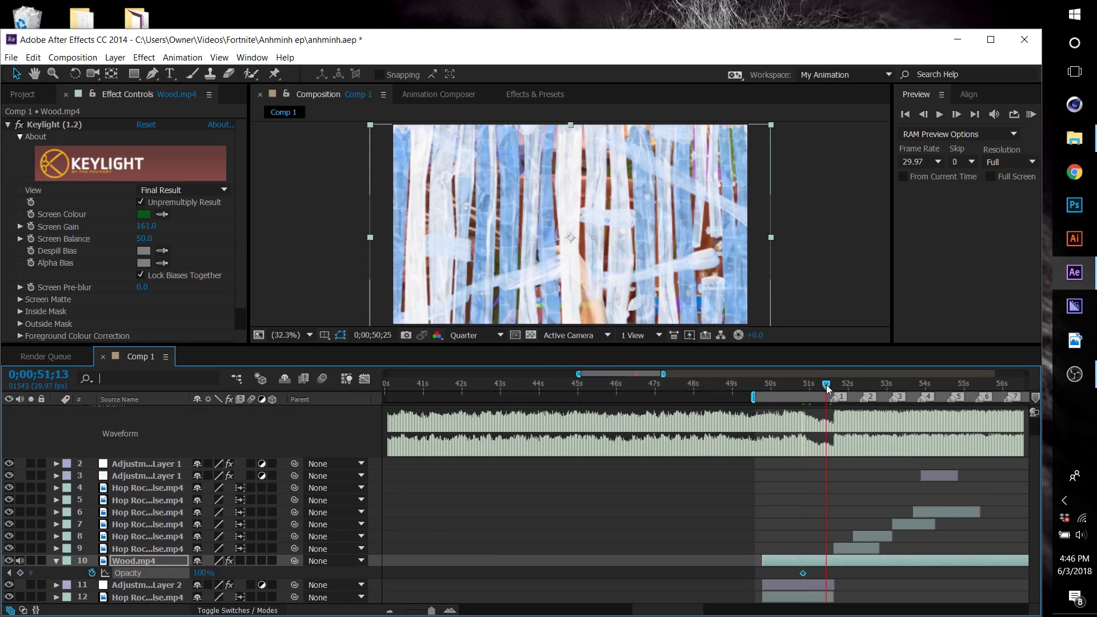
pyautogui.moveTo(826, 384); pyautogui.dragTo(833, 384)
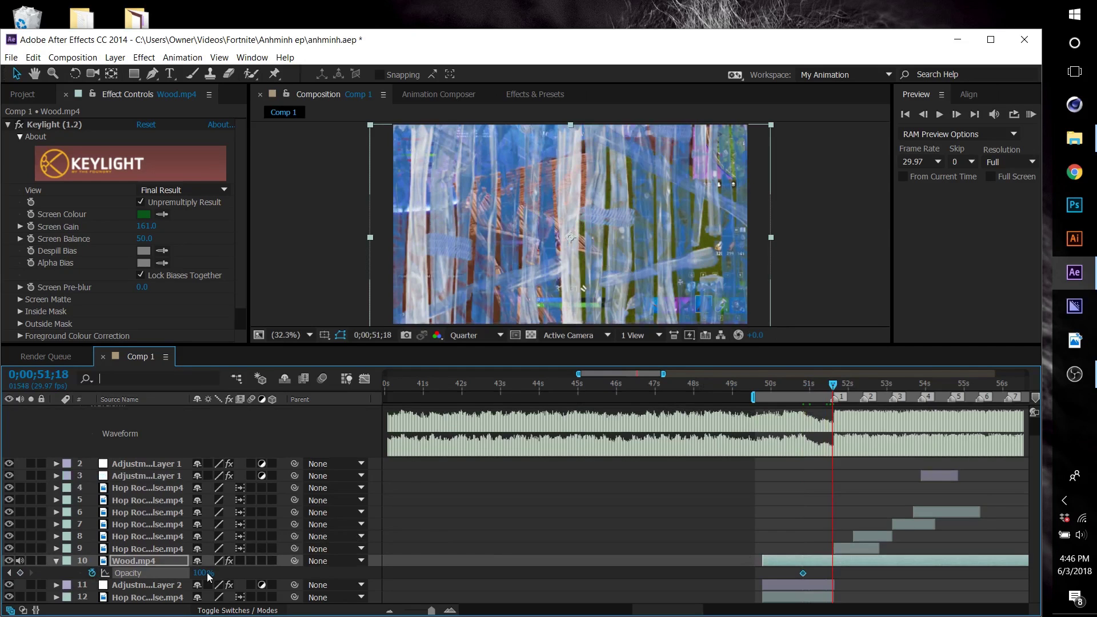
pyautogui.moveTo(207, 573); pyautogui.dragTo(115, 576)
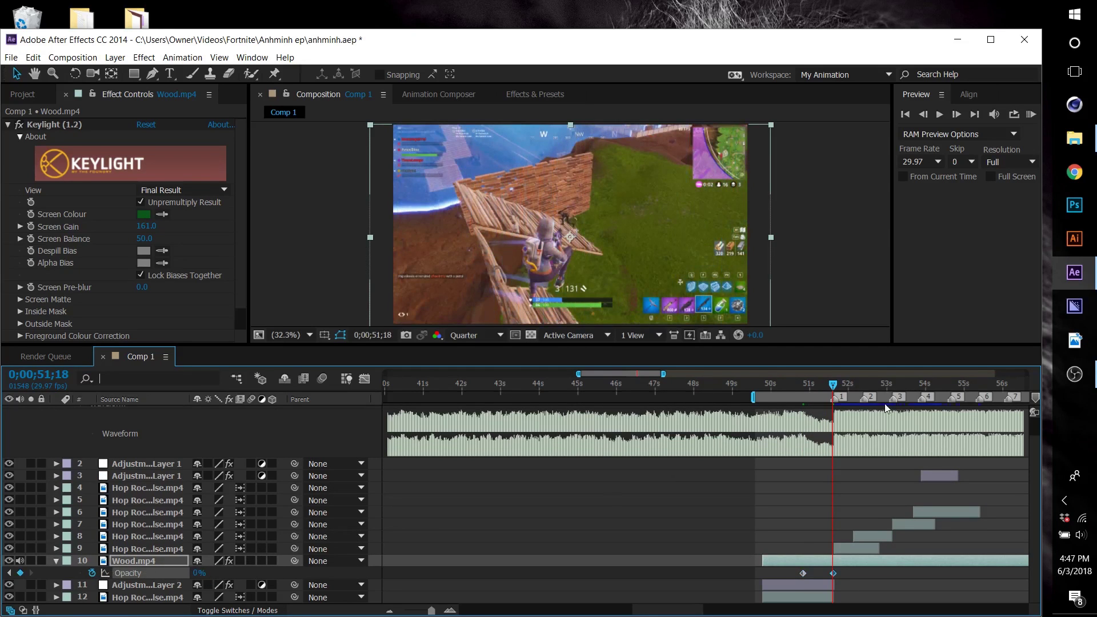
pyautogui.moveTo(796, 386); pyautogui.dragTo(839, 390)
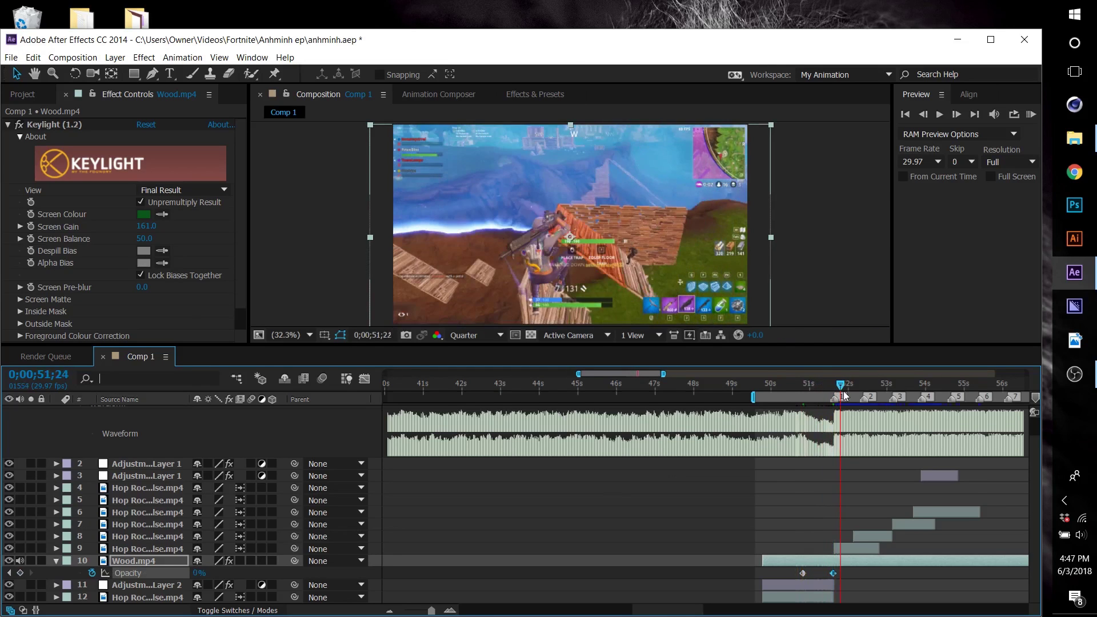
pyautogui.click(779, 387)
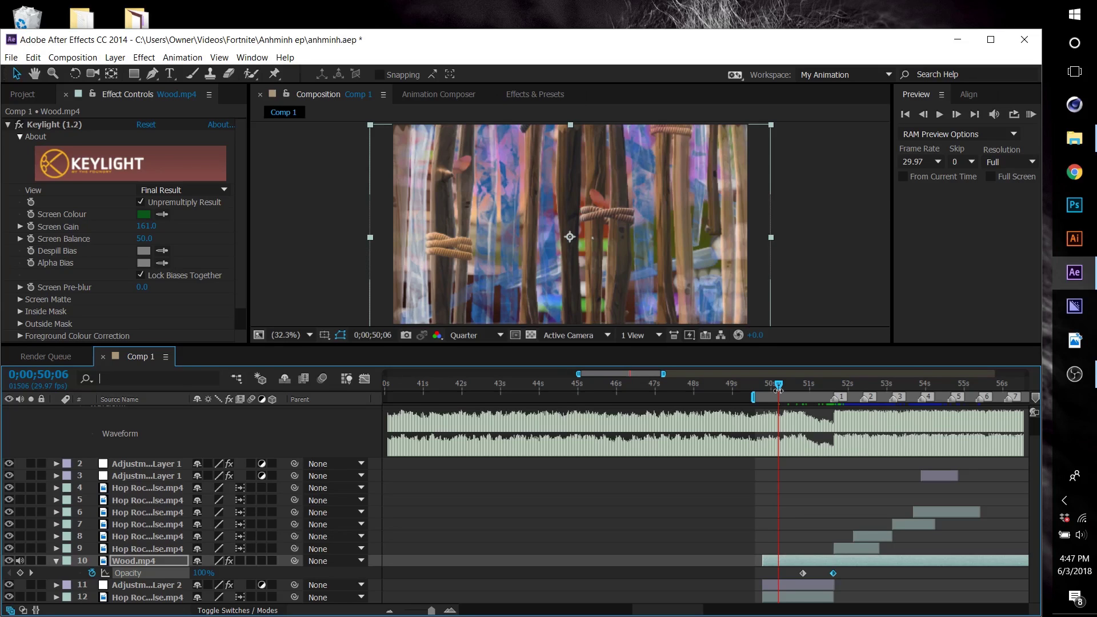
pyautogui.click(773, 384)
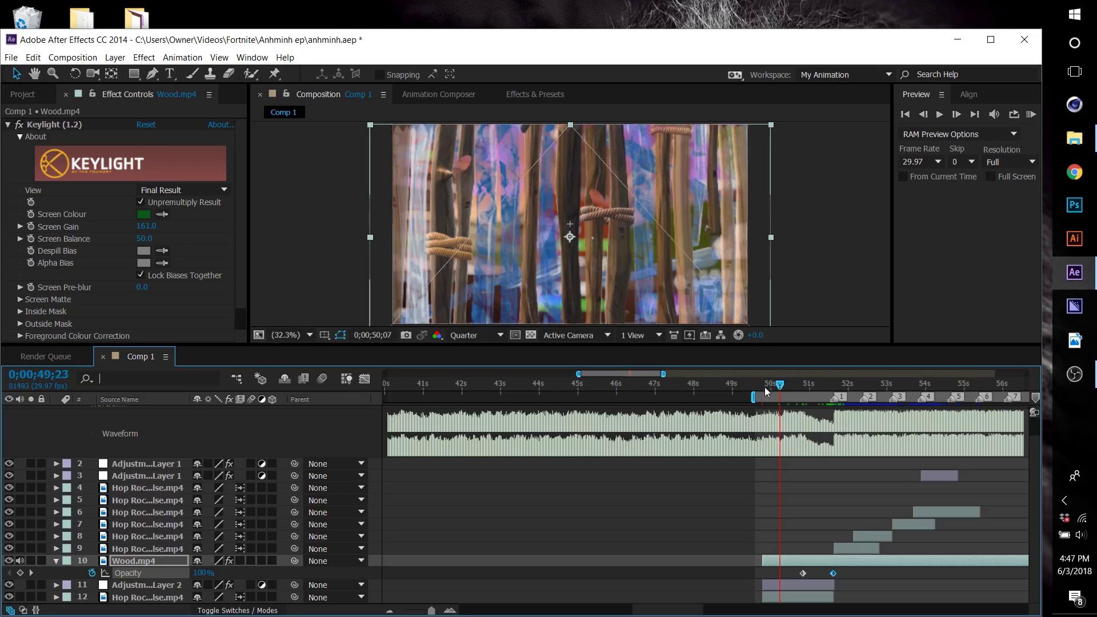
pyautogui.press('space')
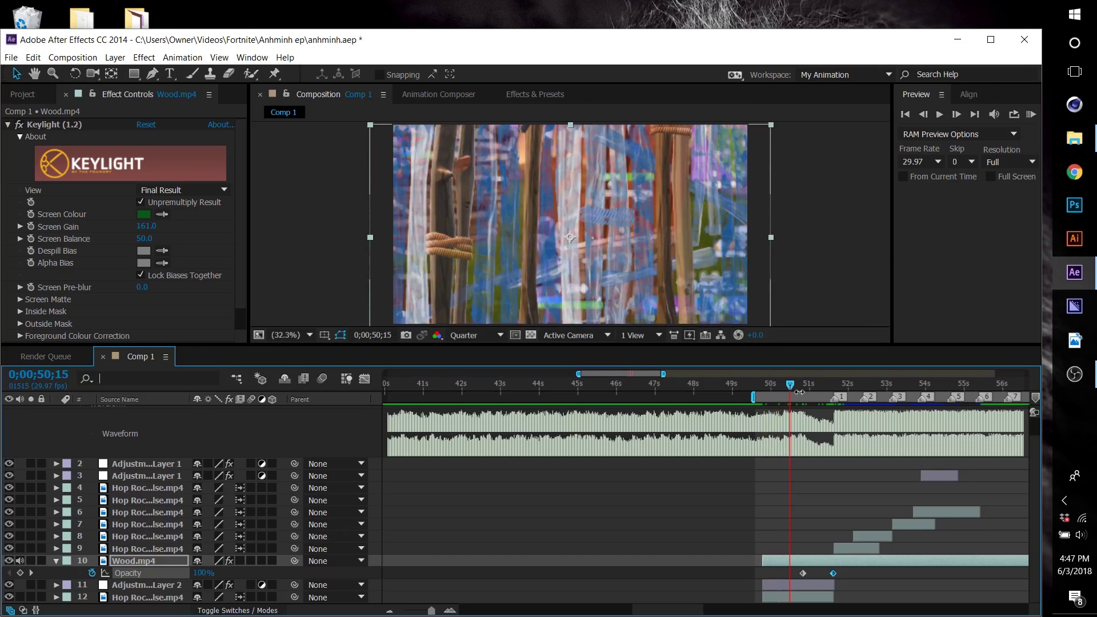